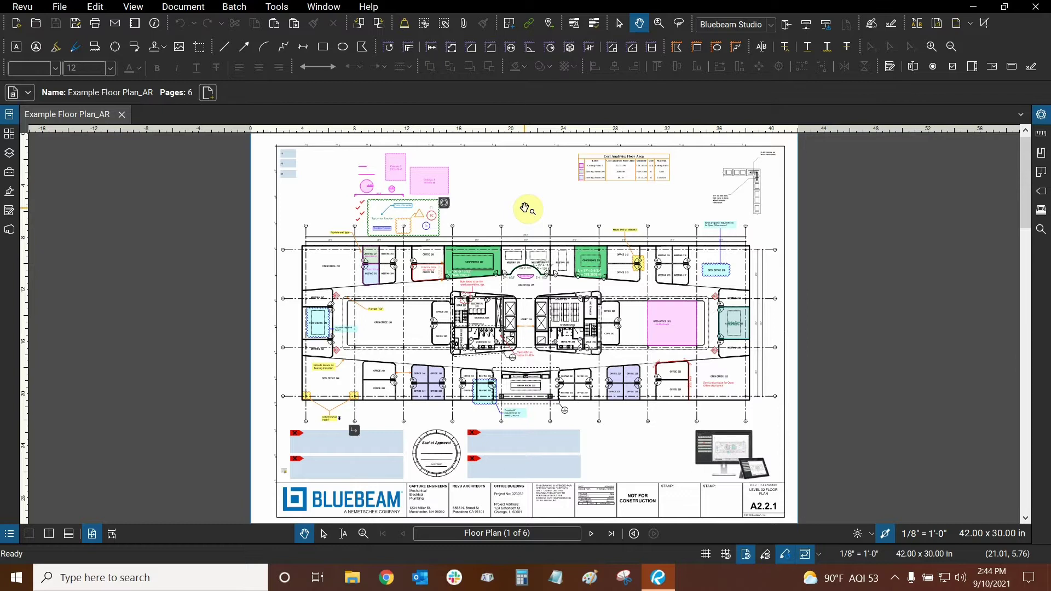
- Start signing the empty signature field and unlock the digital ID with its password
click(341, 470)
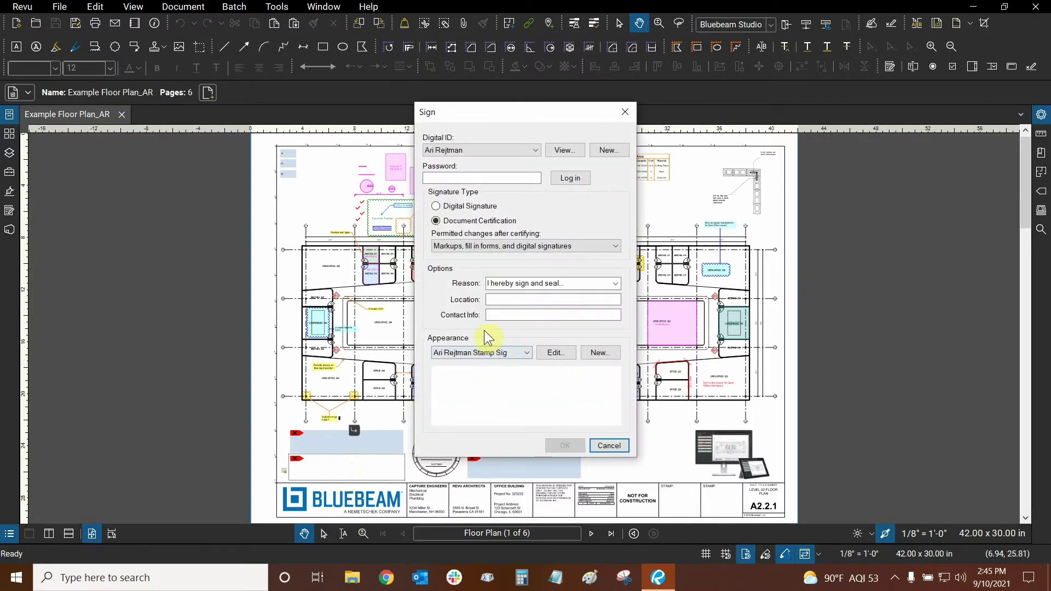
click(493, 355)
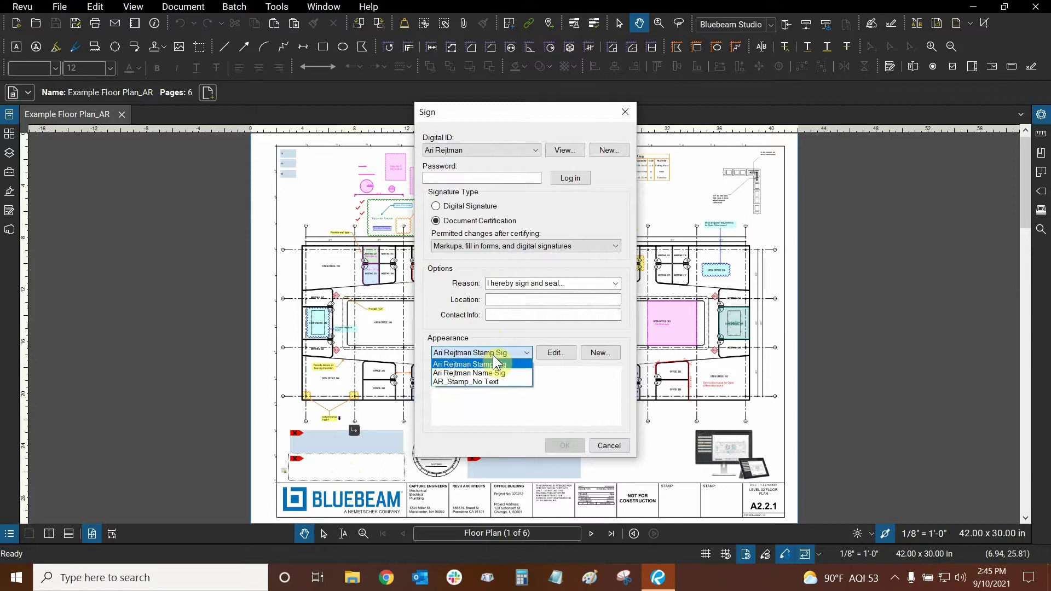
click(495, 364)
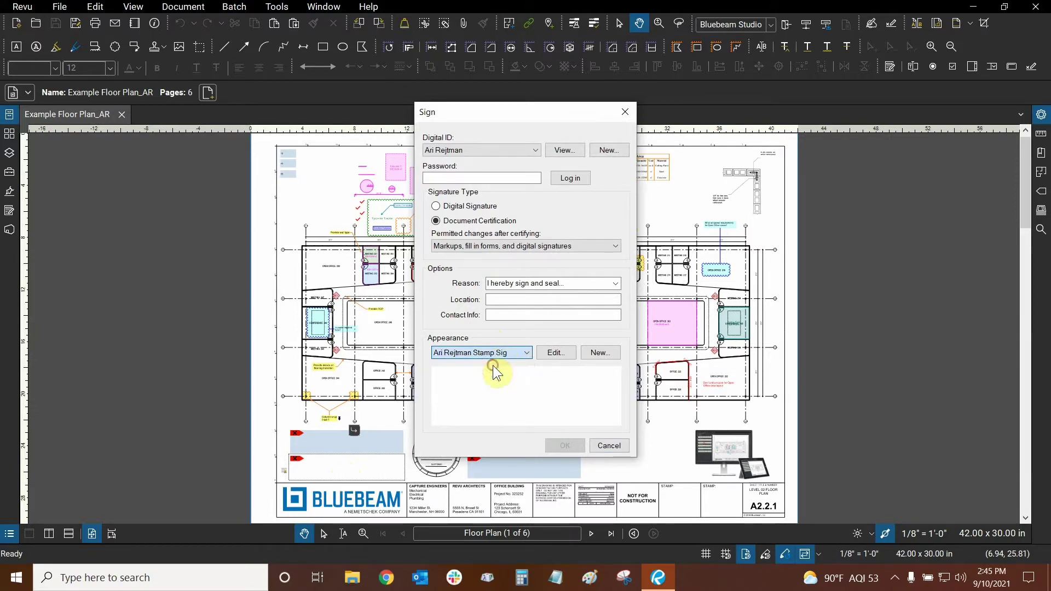
click(493, 180)
text(••)
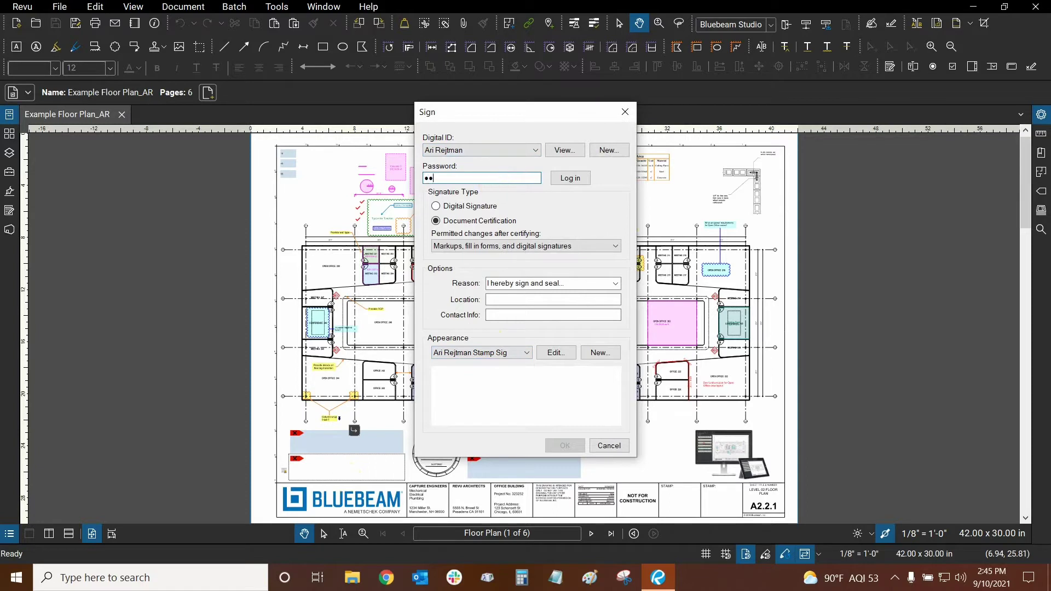
text(••••)
key(Return)
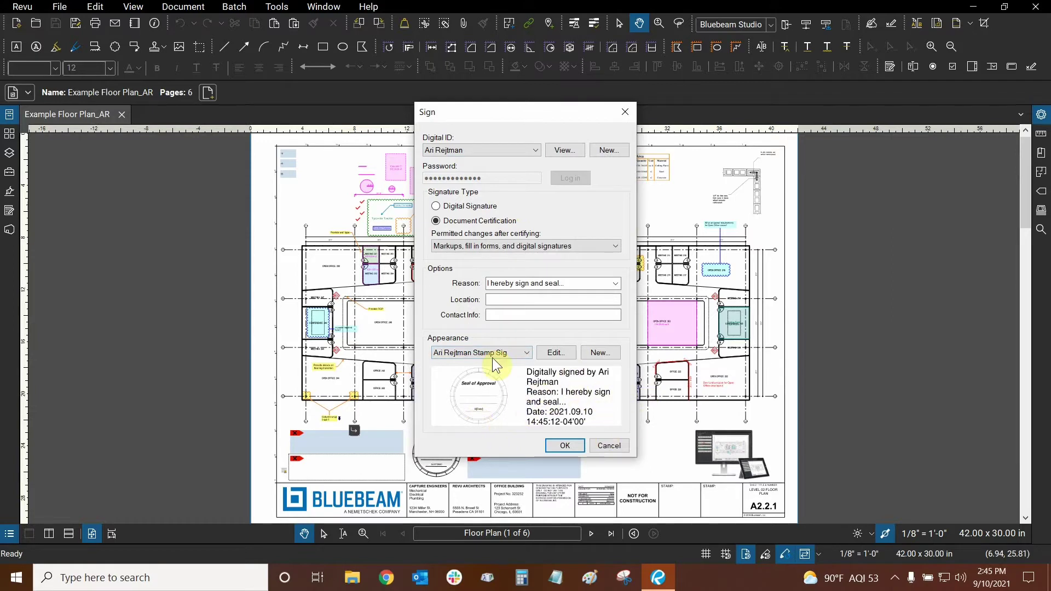
- Set the signature appearance to AR_Stamp_No Text
click(493, 358)
click(488, 377)
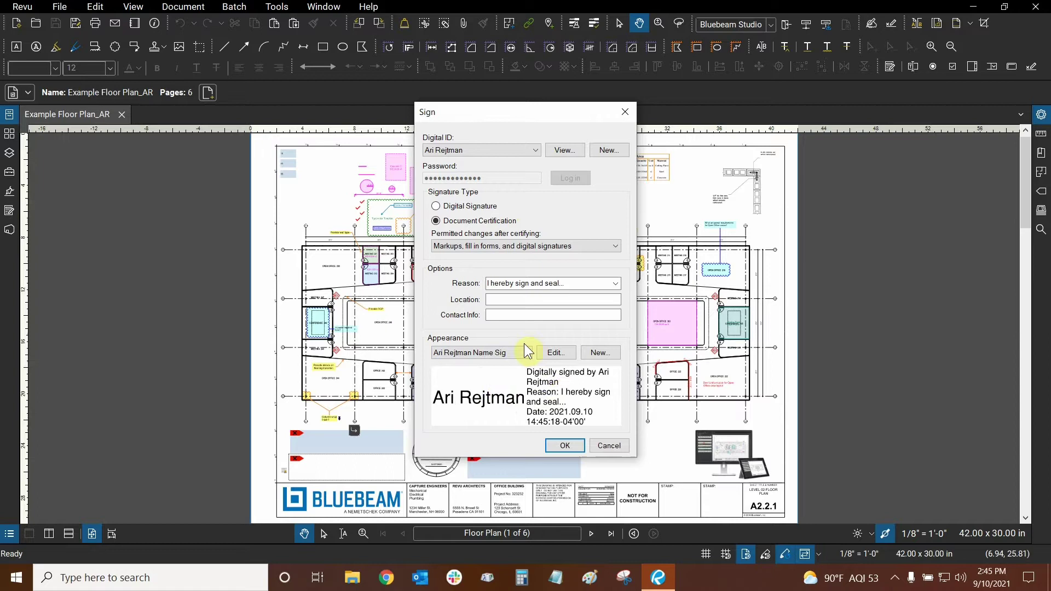
click(498, 353)
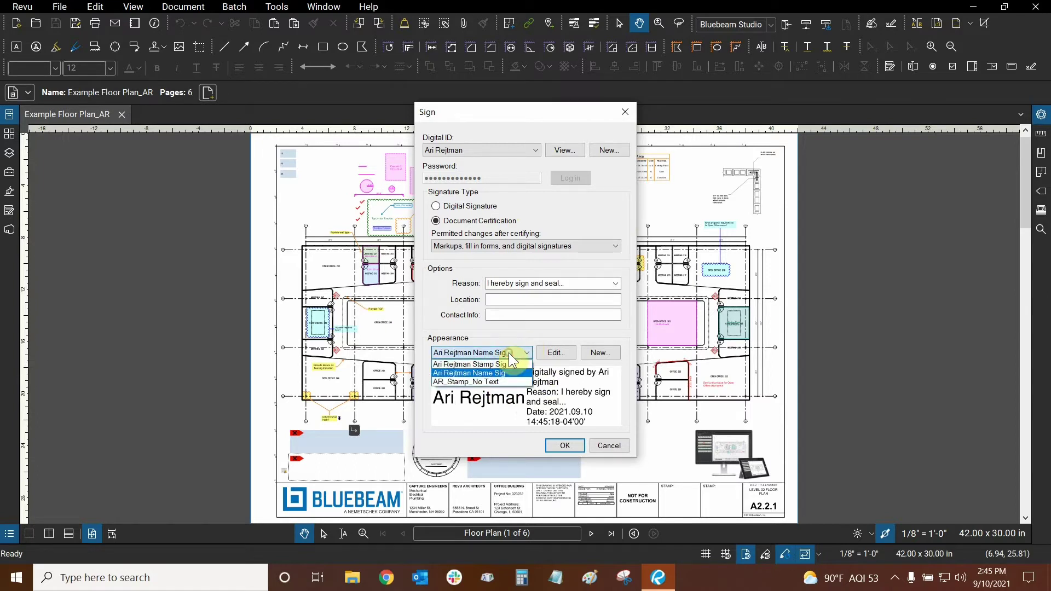
click(493, 382)
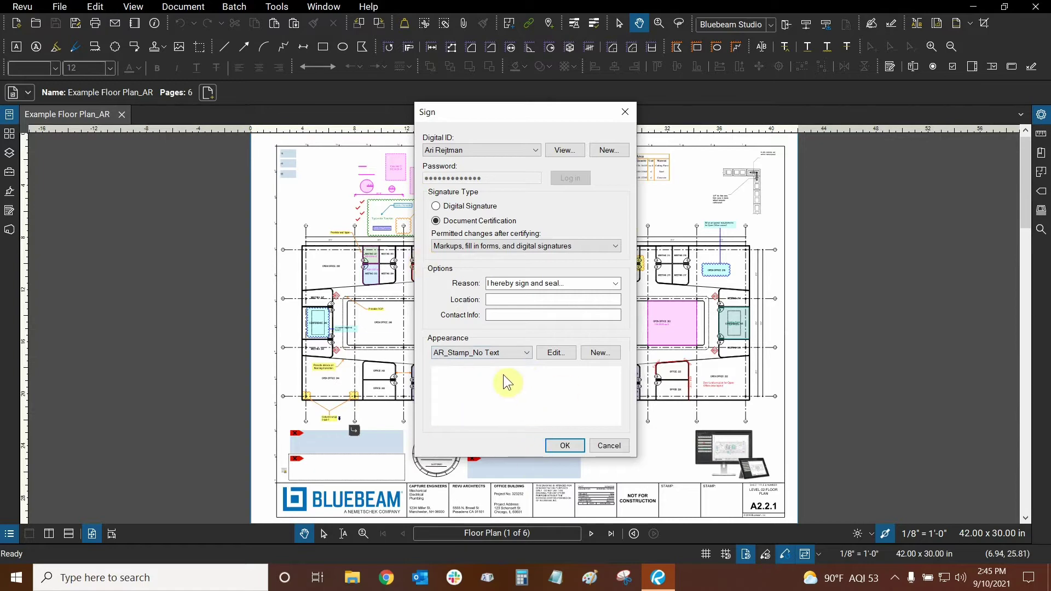
click(550, 358)
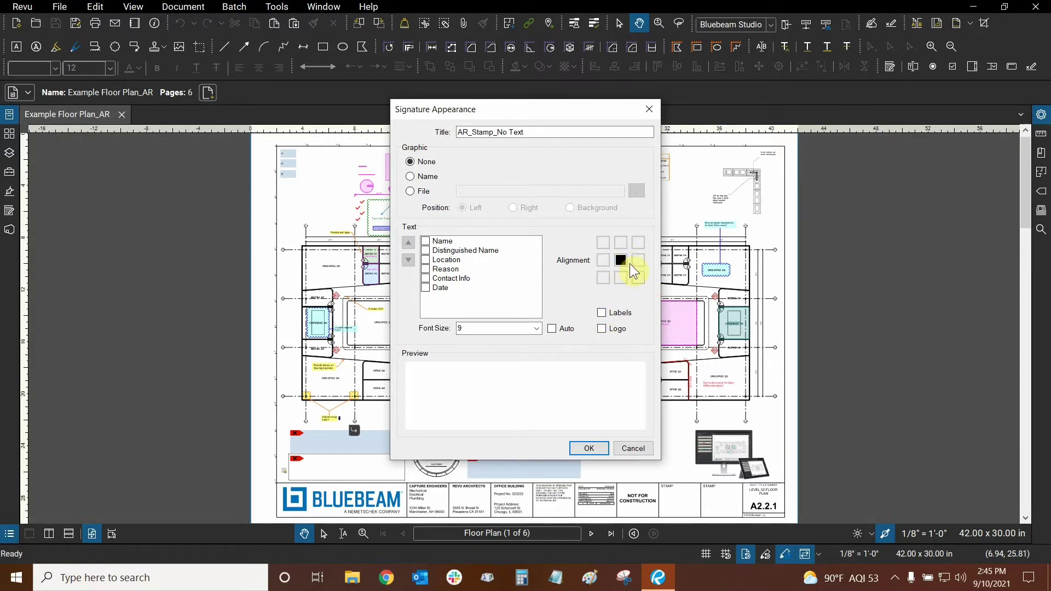
click(594, 453)
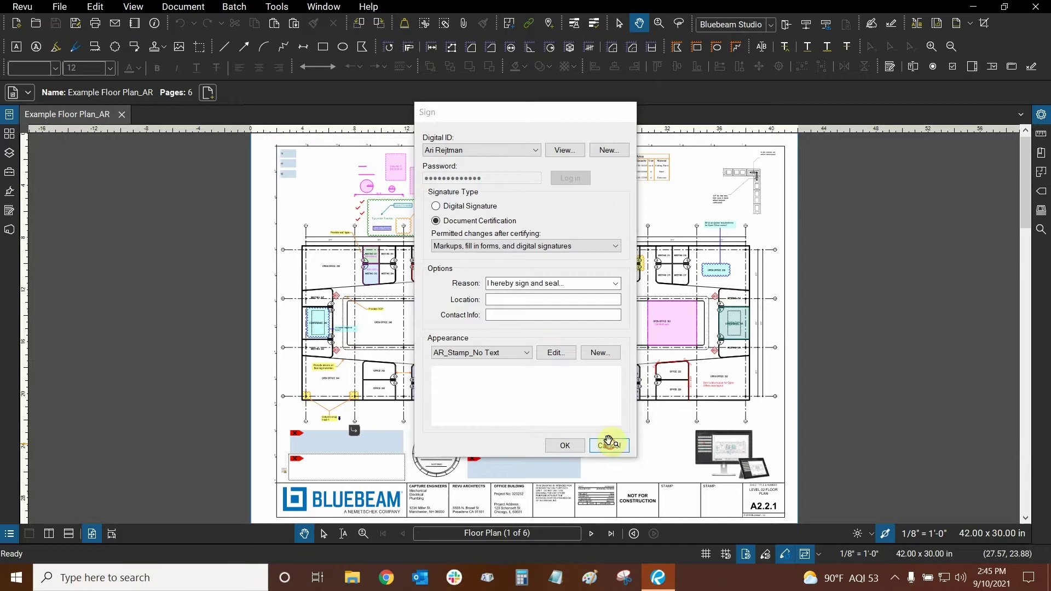
- Cancel signing and open the Seal.pdf stamp from Tools > Stamp for editing
click(609, 446)
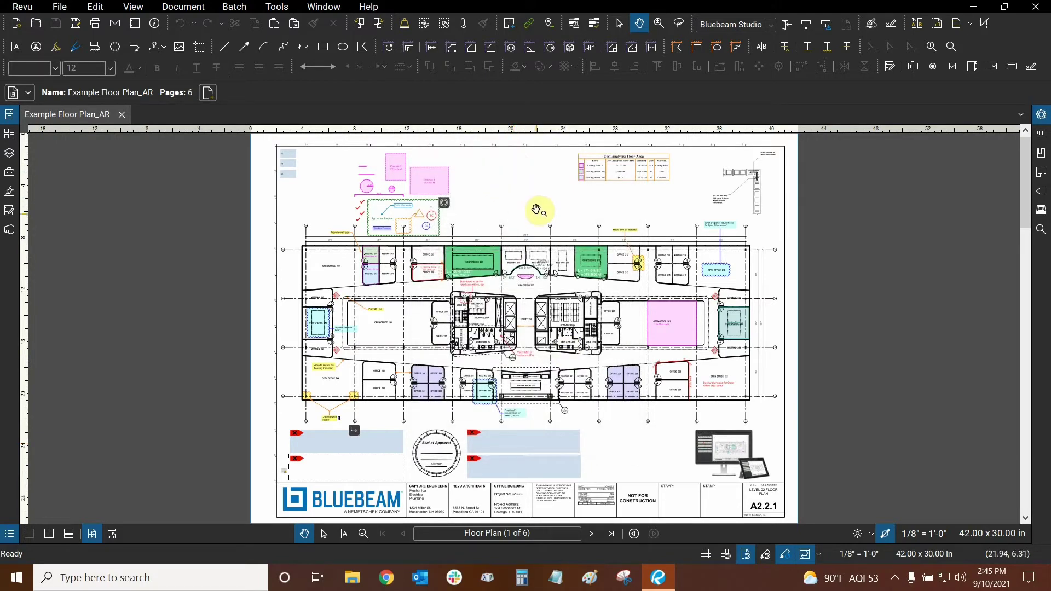
click(273, 8)
mouse_move(289, 35)
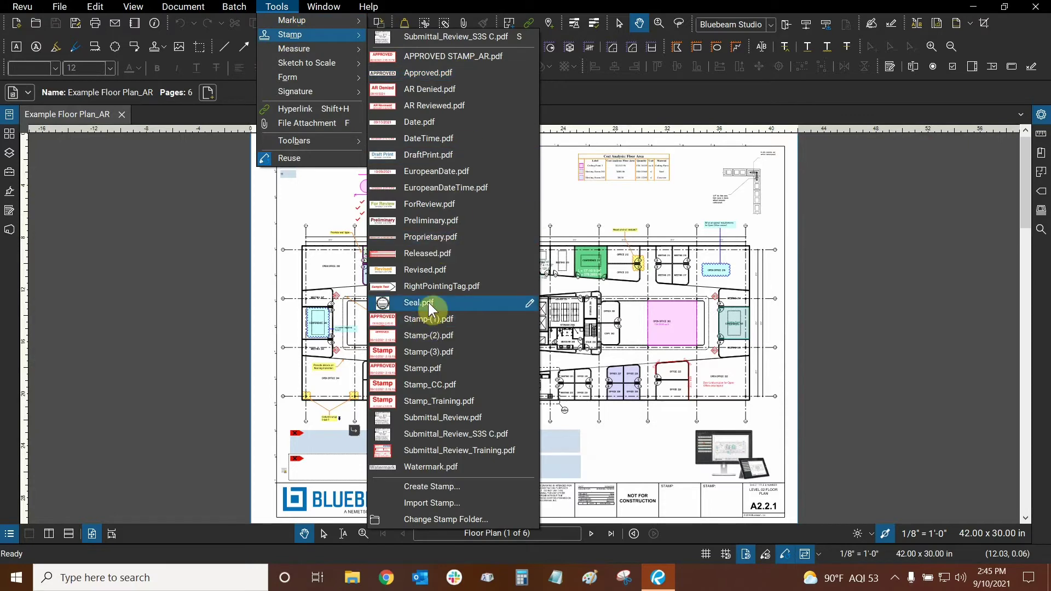
click(529, 305)
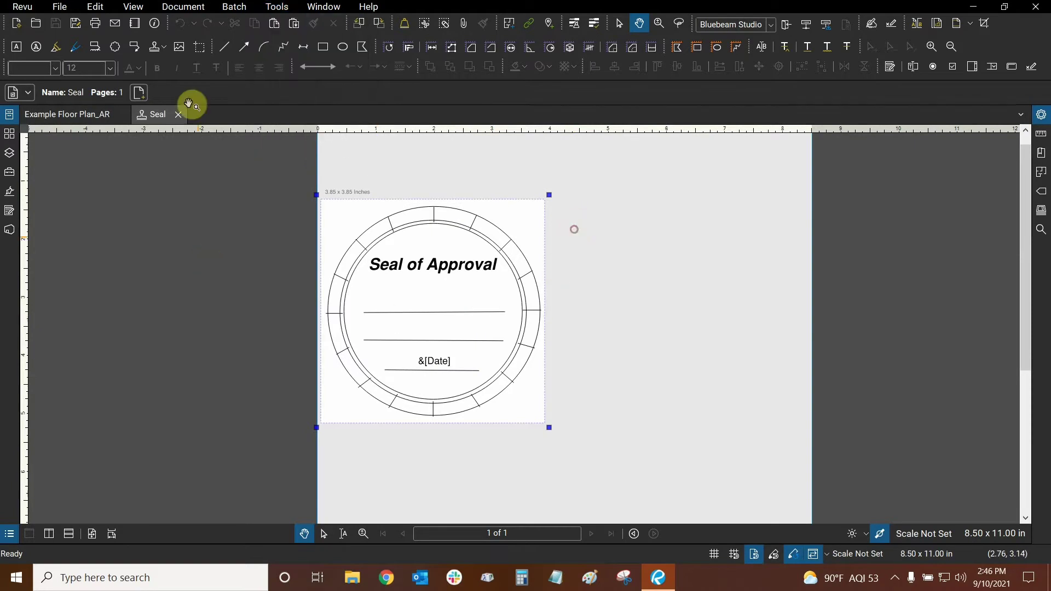
drag(586, 230, 606, 215)
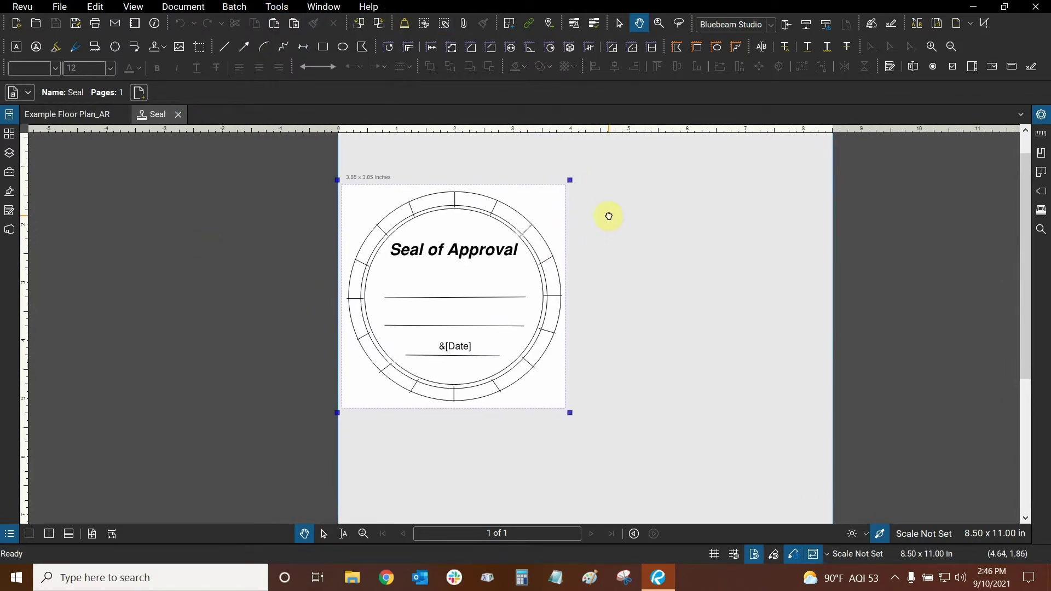
scroll(444, 220, up, 1)
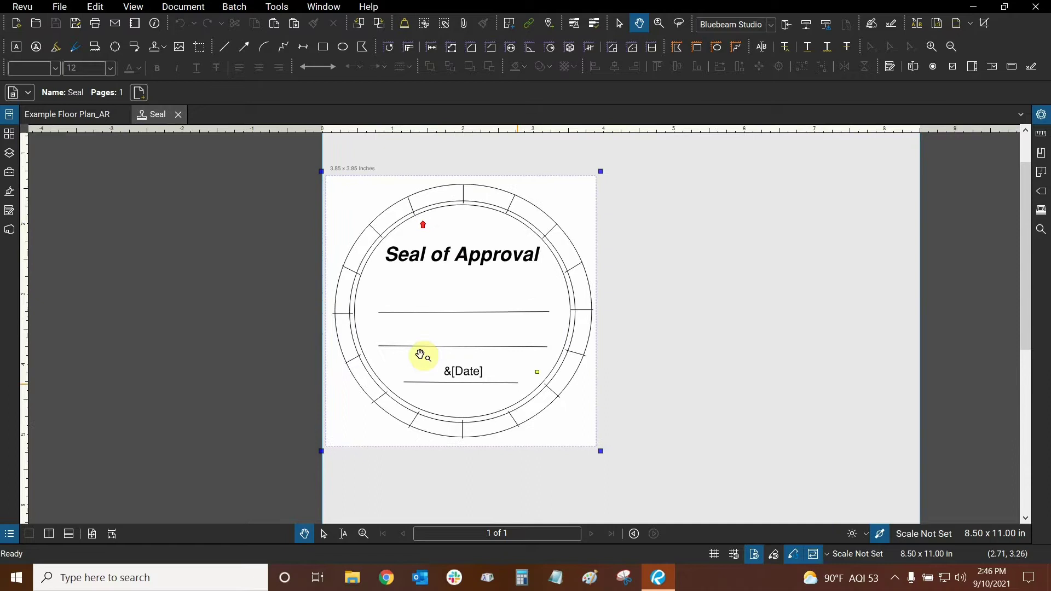
scroll(429, 256, up, 1)
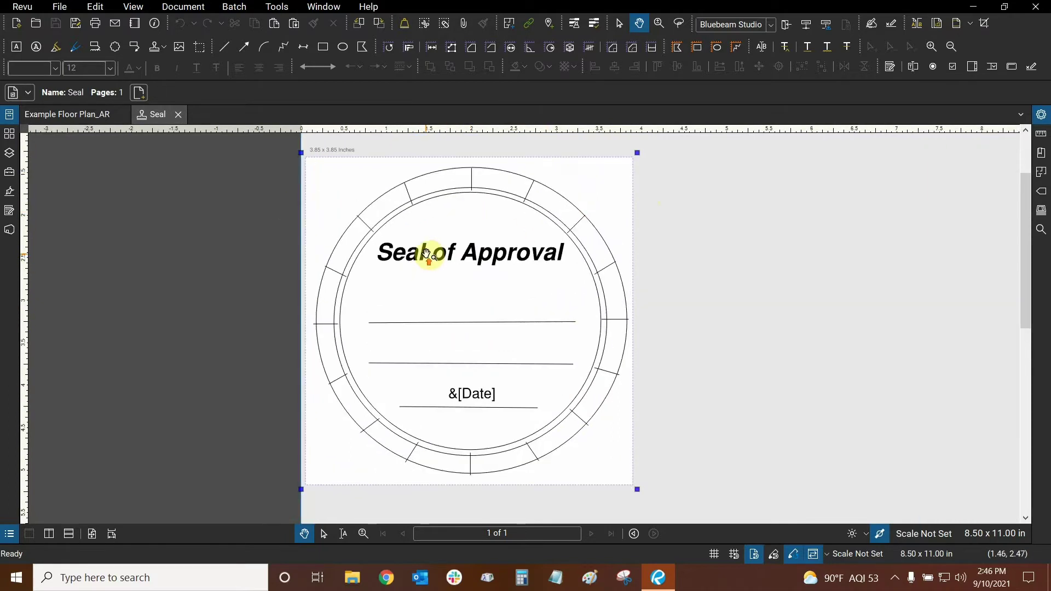
scroll(468, 395, up, 1)
- Re-insert the Dynamic > Date field into the seal's &[Date] text box
click(471, 395)
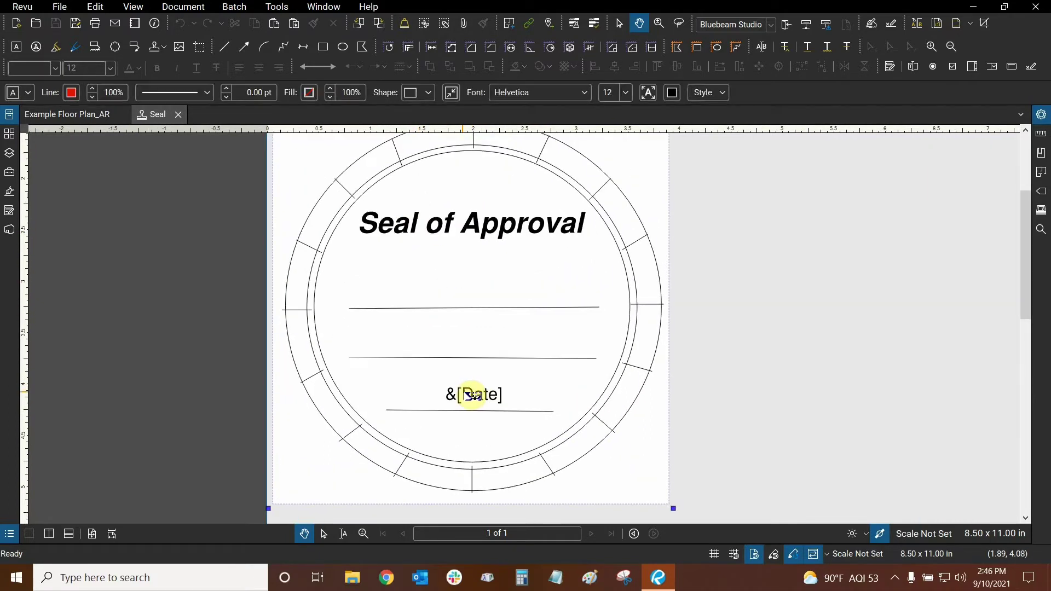
key(Escape)
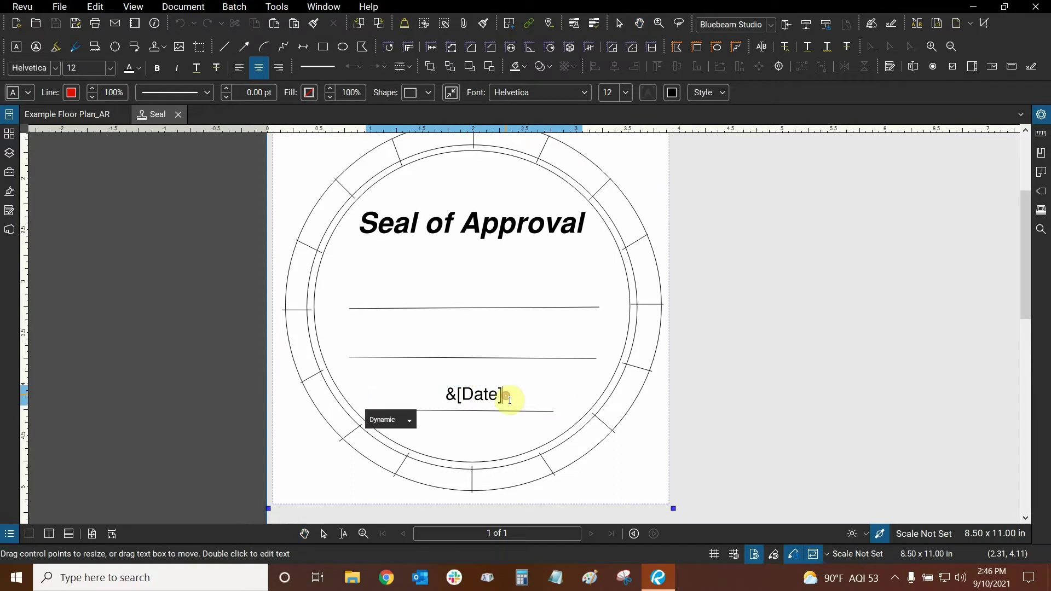
click(407, 419)
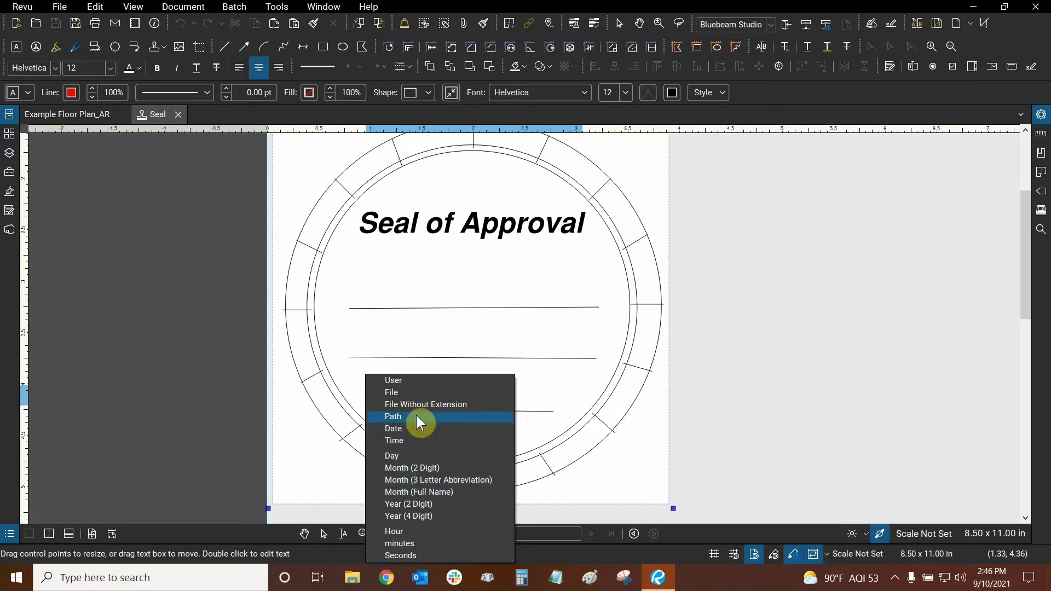
click(495, 7)
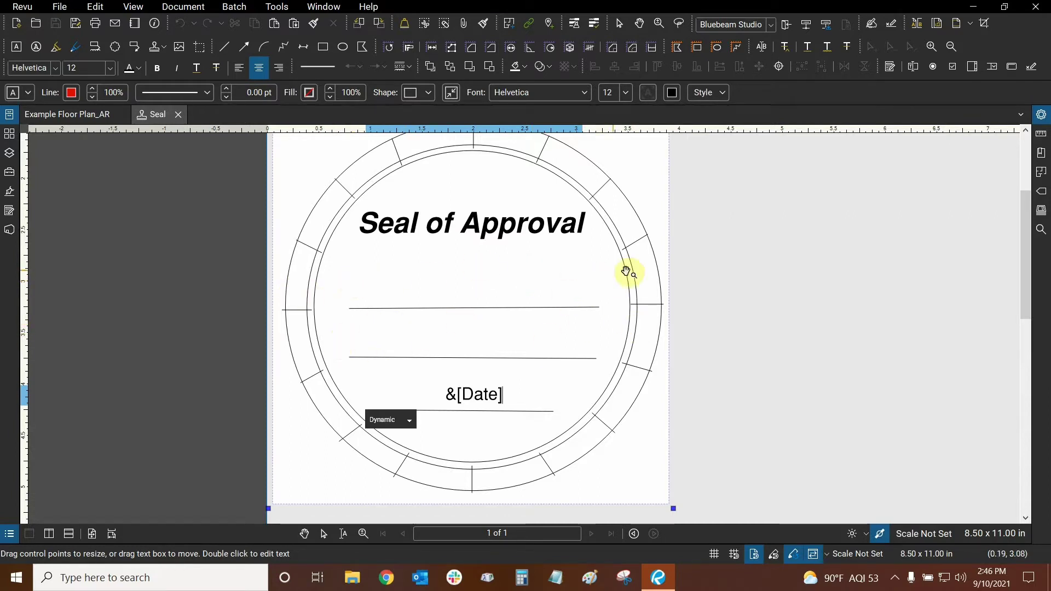
click(710, 276)
click(747, 268)
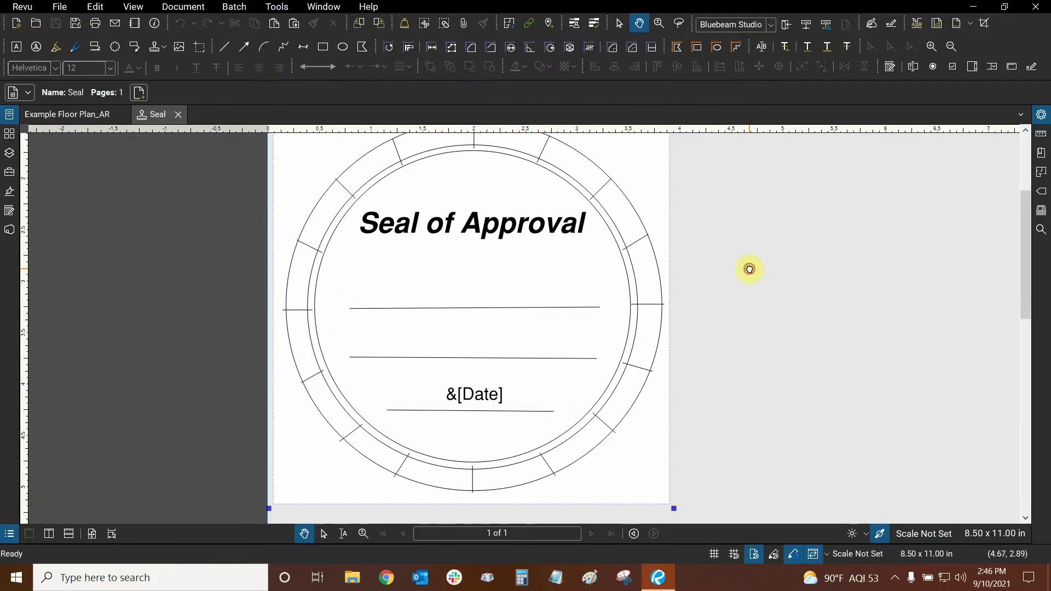
drag(746, 268, 697, 277)
scroll(697, 277, down, 2)
drag(616, 245, 515, 266)
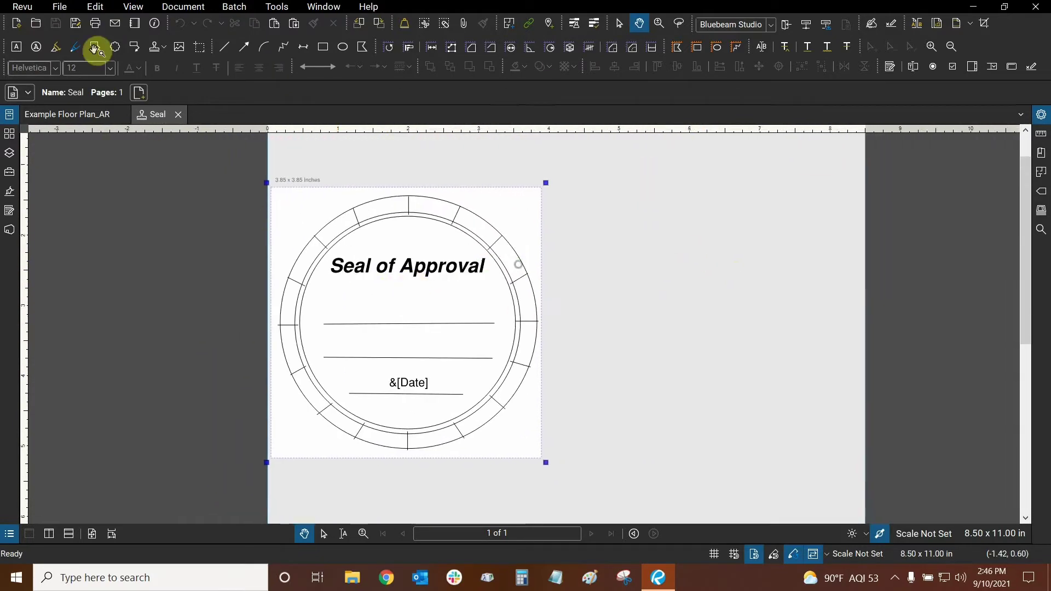
click(178, 119)
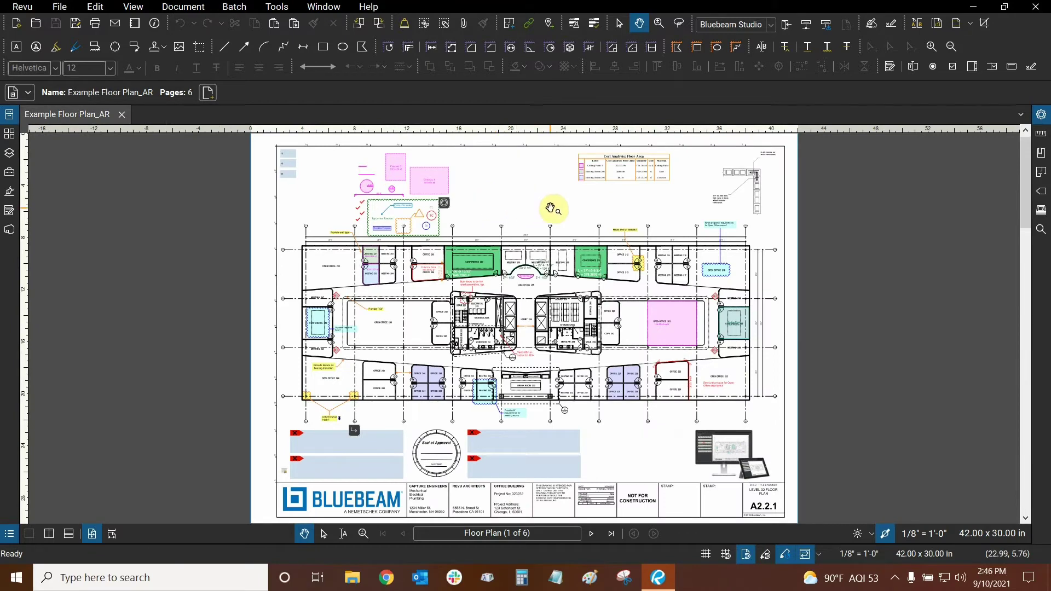
click(10, 137)
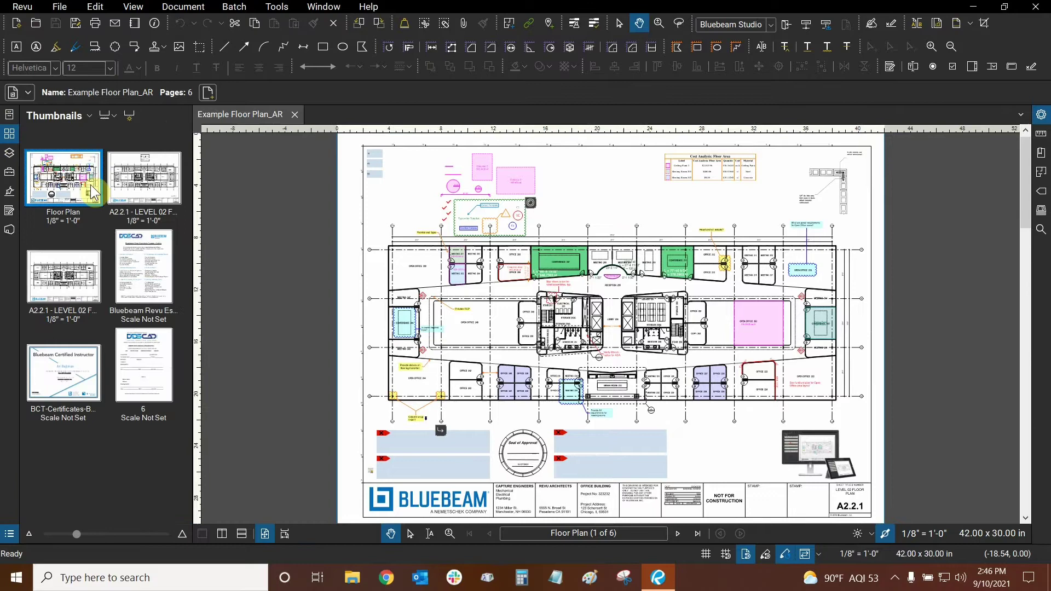
click(156, 180)
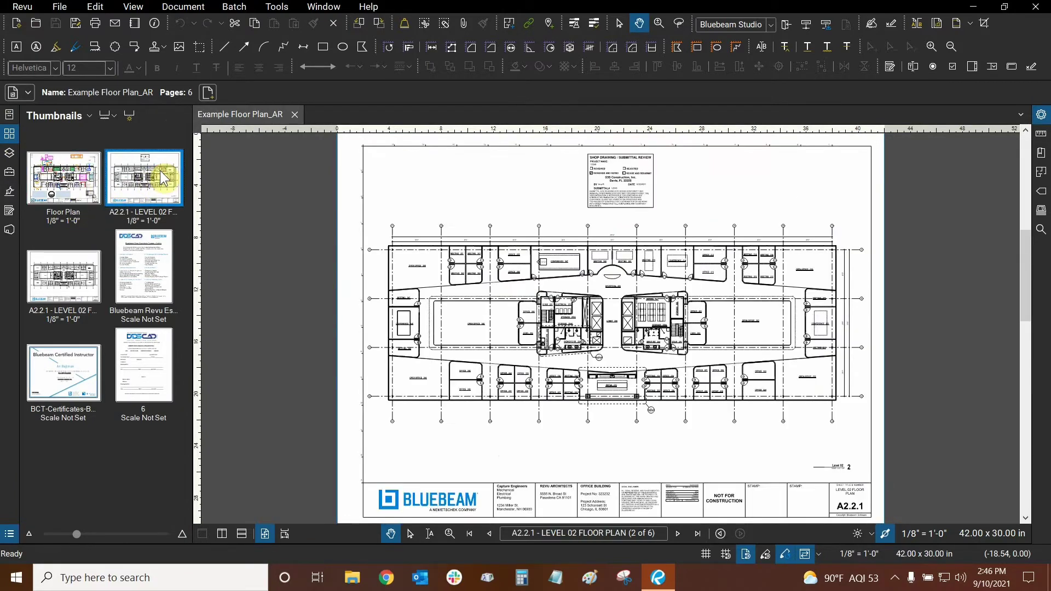
click(84, 281)
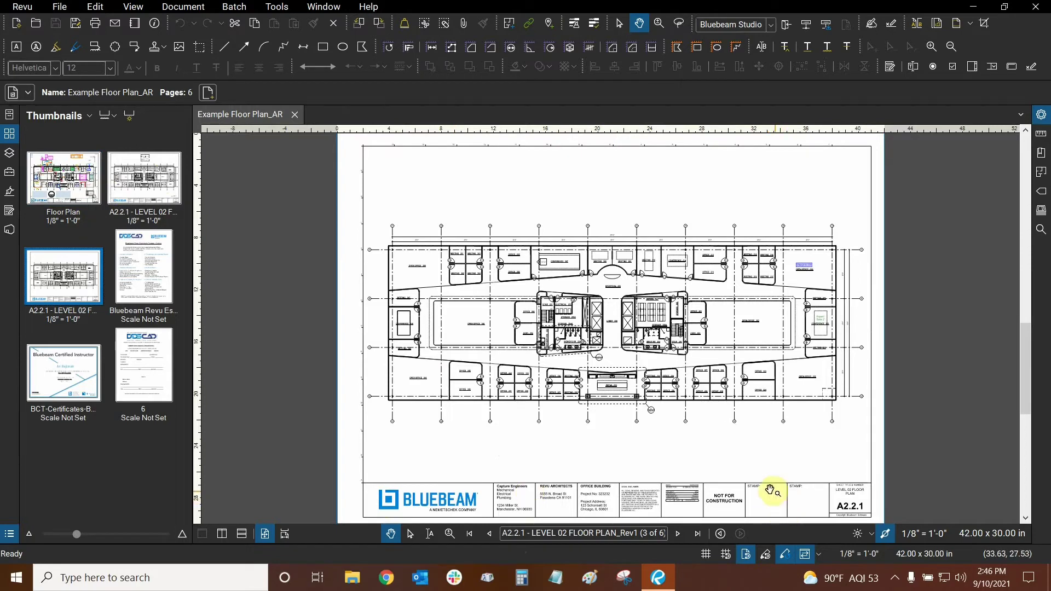
drag(772, 506, 588, 291)
scroll(588, 288, up, 2)
scroll(591, 273, up, 3)
scroll(598, 265, up, 1)
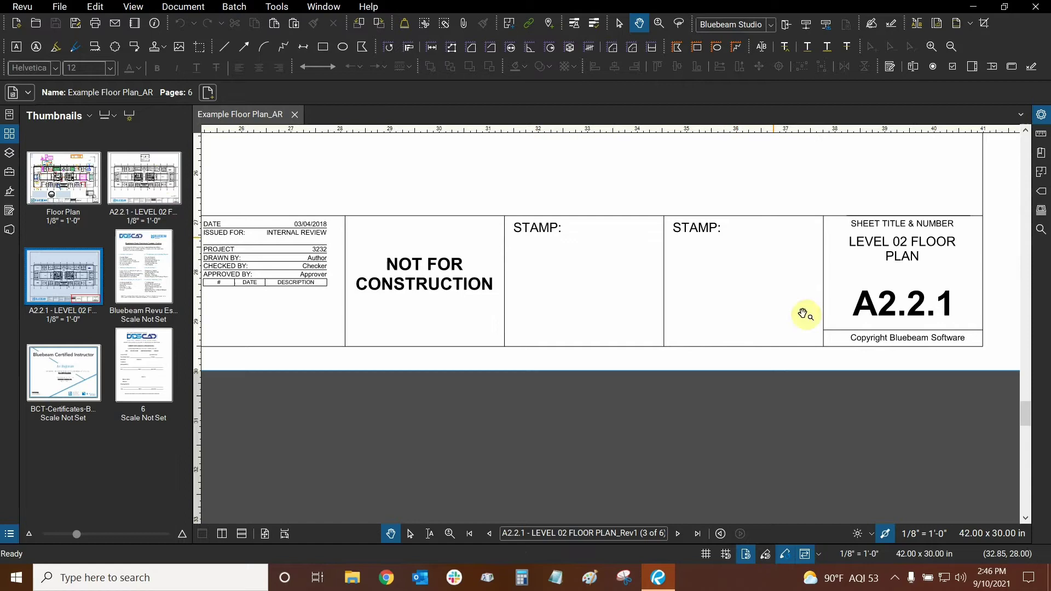
click(46, 208)
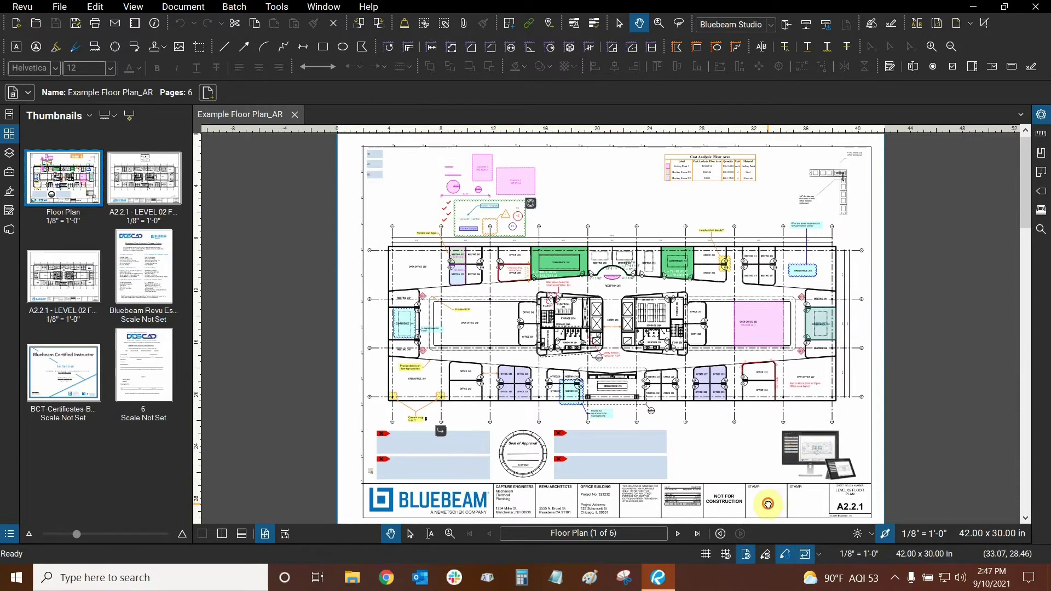
drag(756, 449, 661, 452)
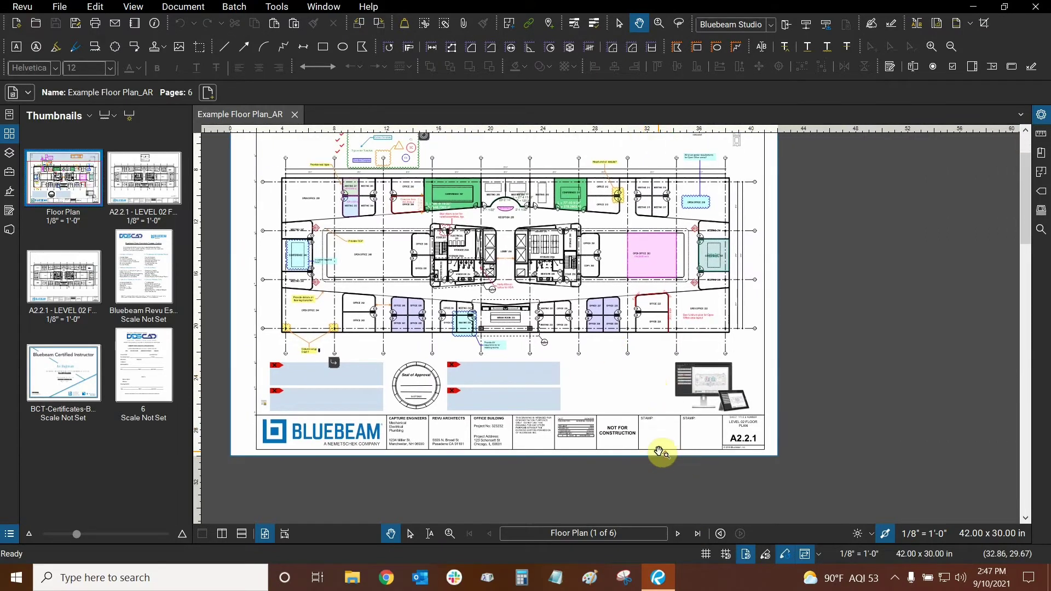
scroll(662, 452, up, 3)
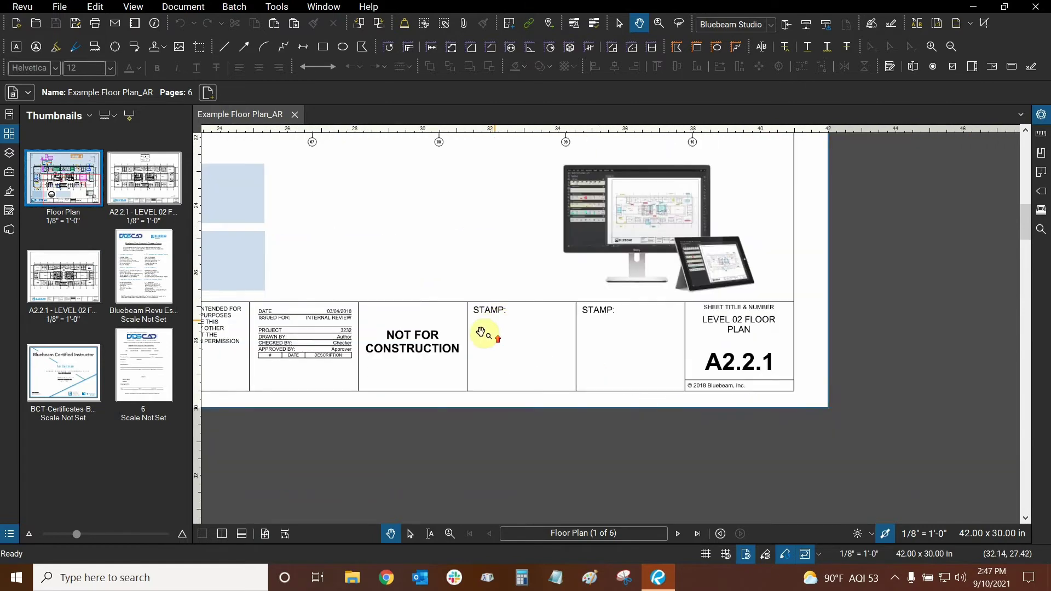
scroll(482, 334, up, 2)
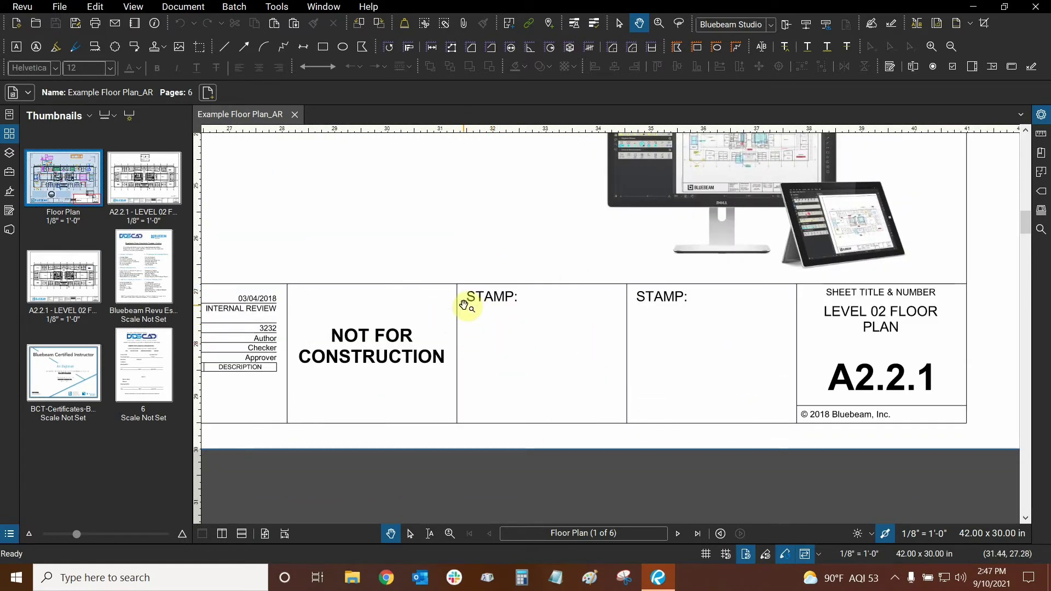
drag(501, 230, 518, 238)
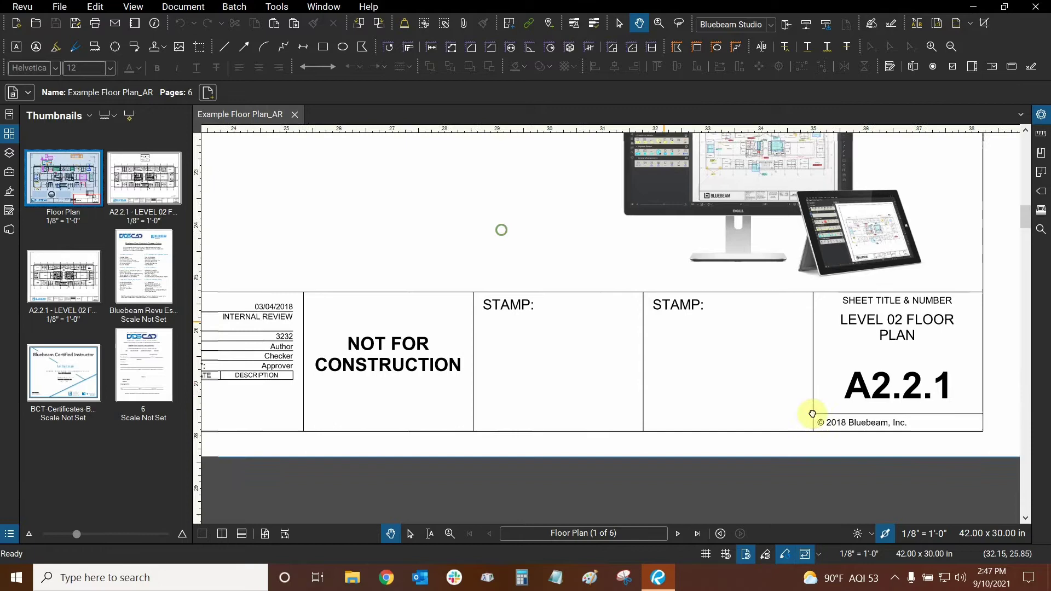
scroll(624, 280, down, 5)
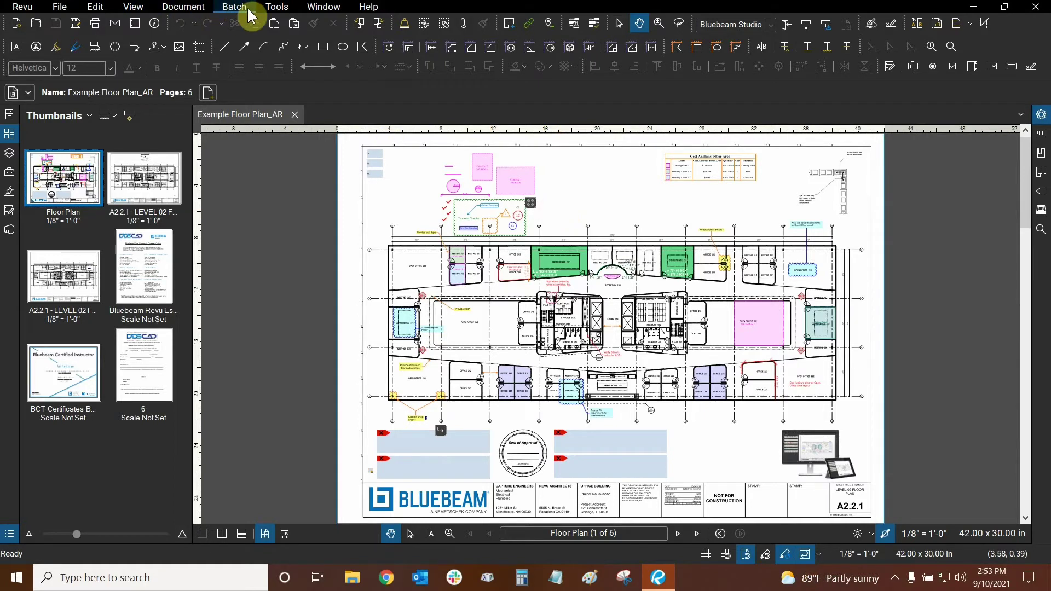
- Start a batch Sign & Seal of Example Floor Plan_AR.pdf limited to pages 1-3
click(241, 7)
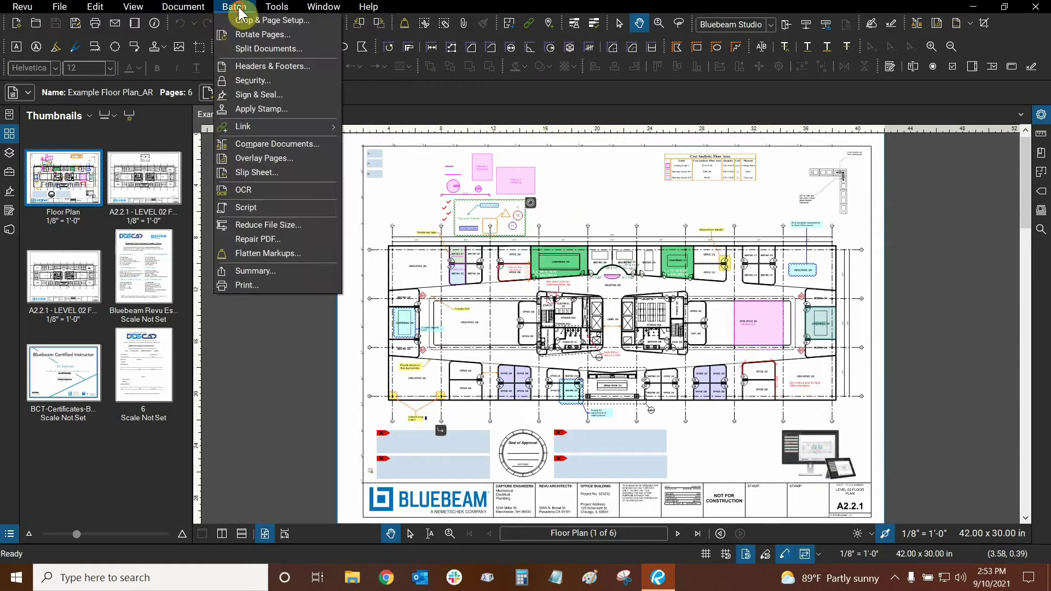
click(257, 95)
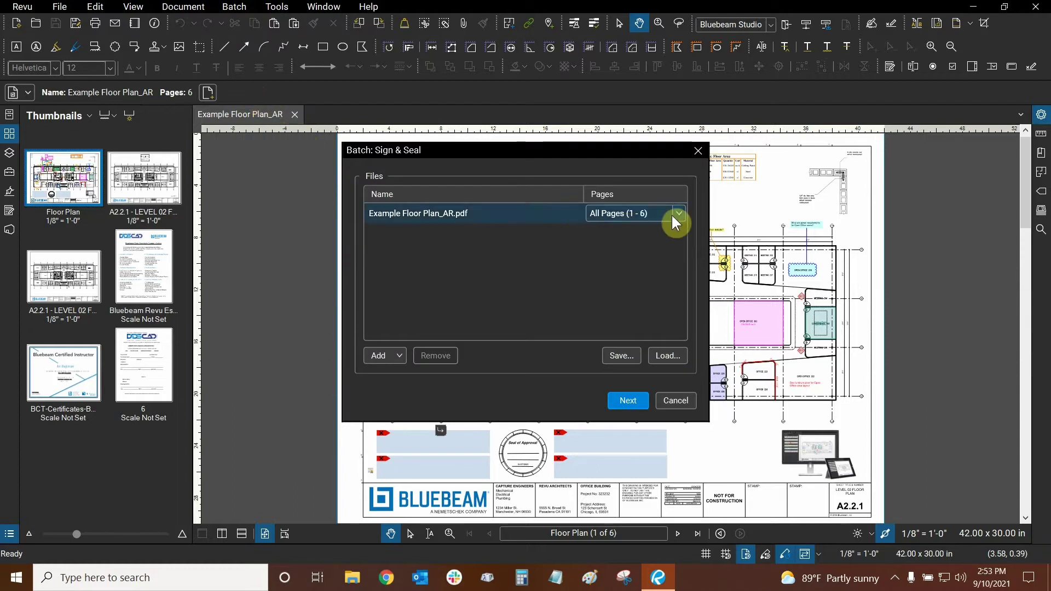
click(656, 214)
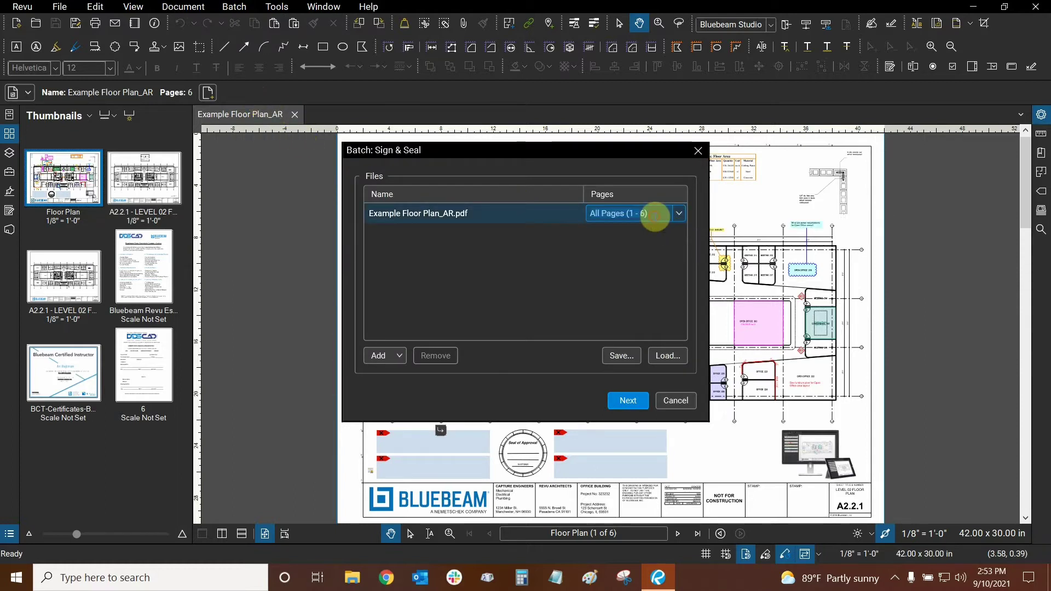
text(1-3)
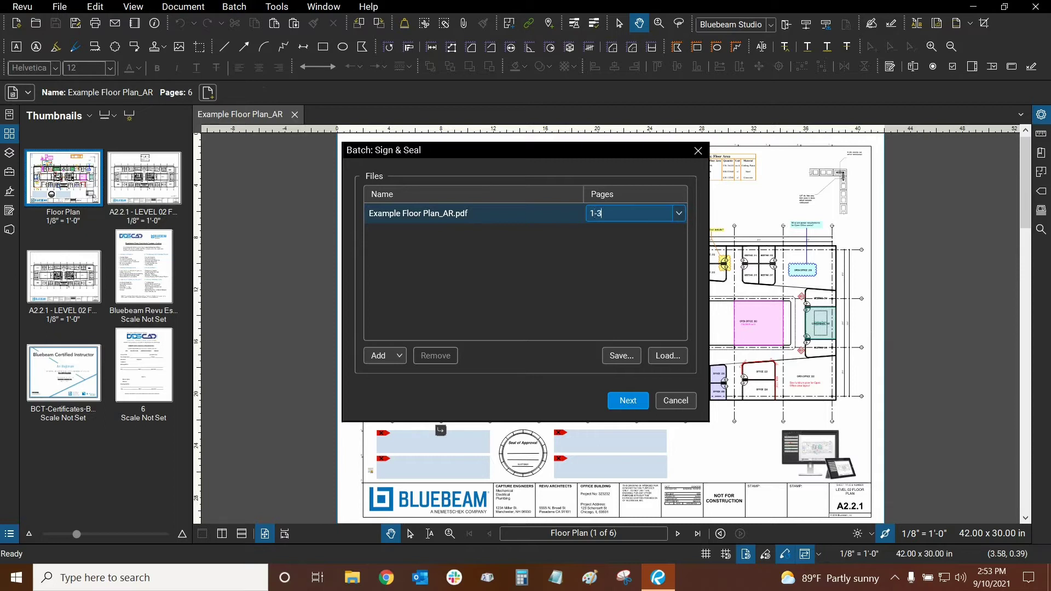
click(655, 216)
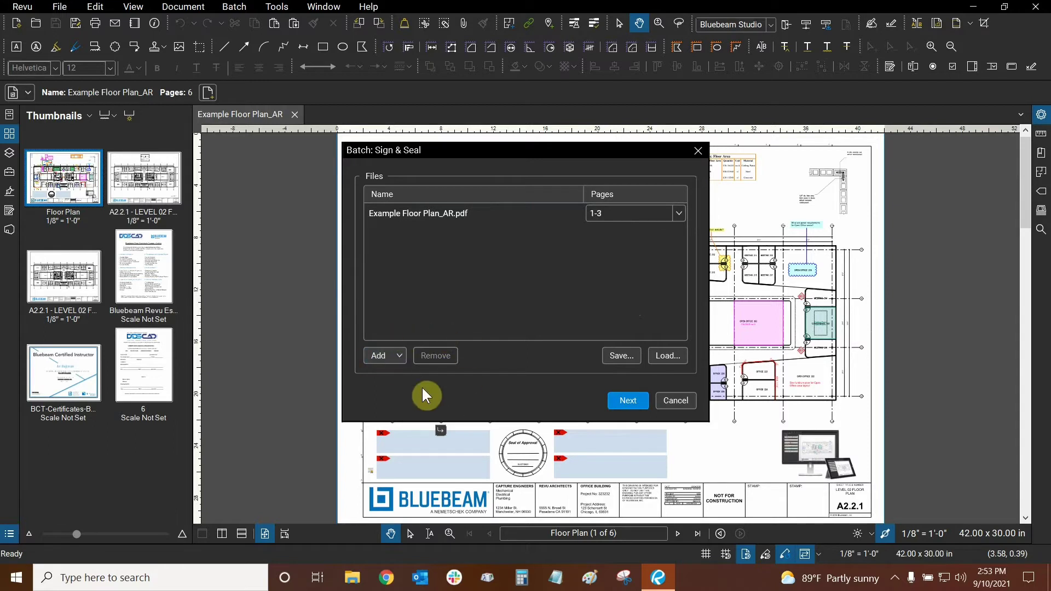
click(390, 362)
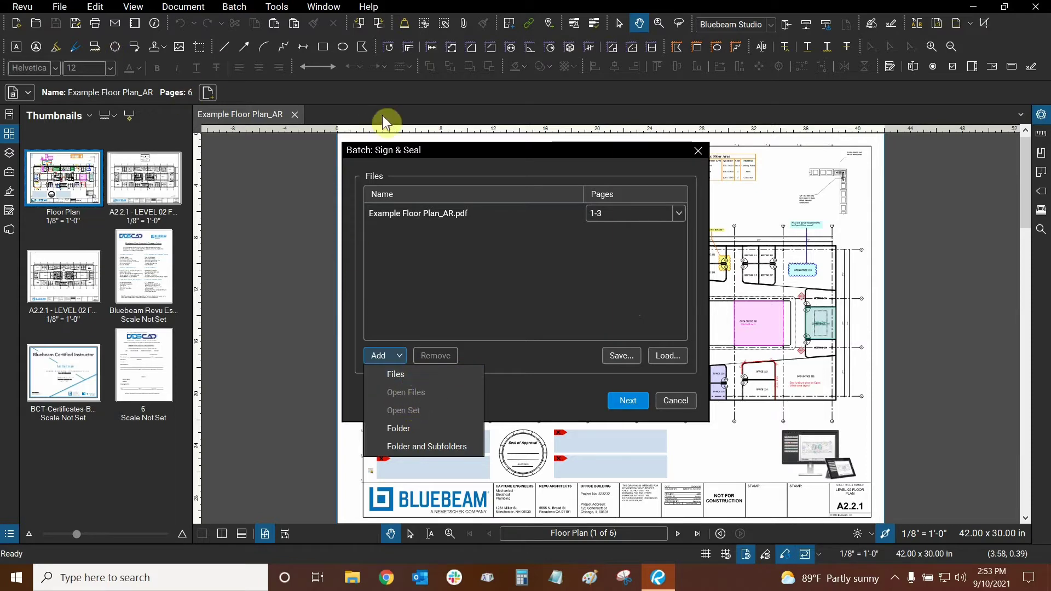
click(523, 310)
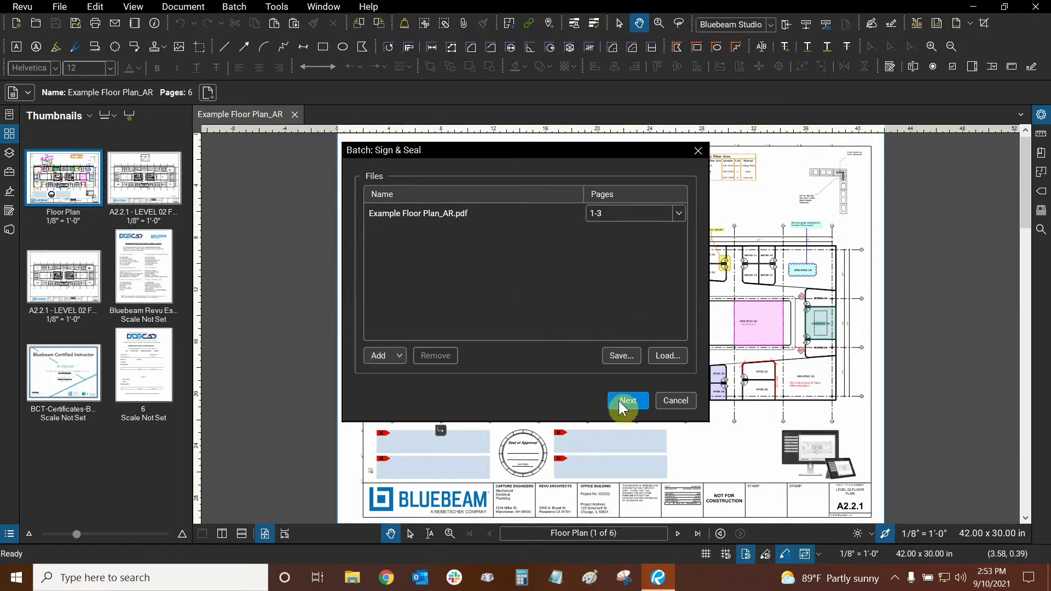
- Enable the seal using Seal.pdf and drag it off the sheet's top-left corner
click(636, 406)
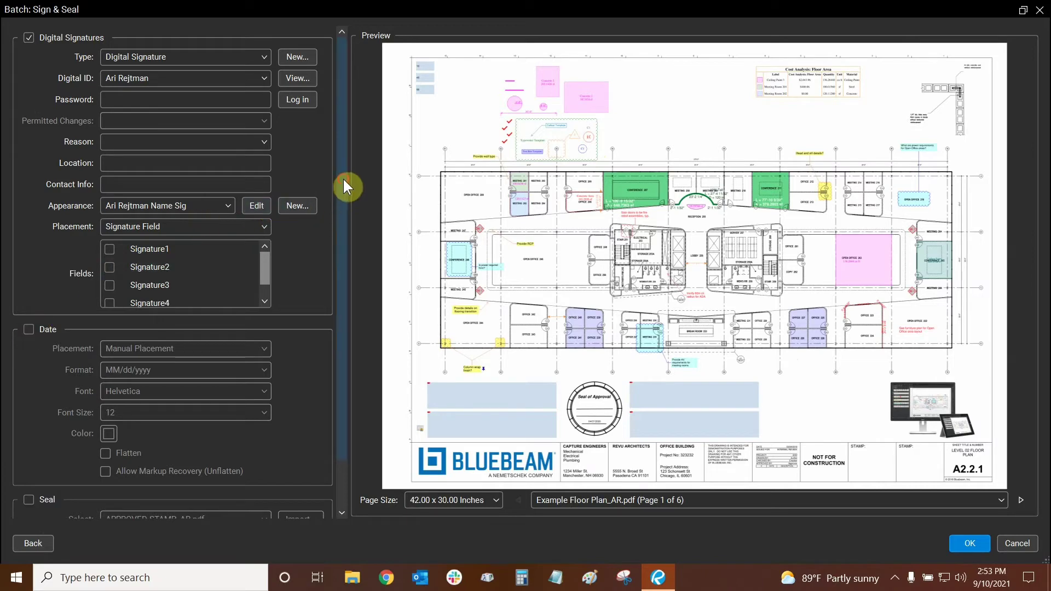
drag(343, 177, 341, 227)
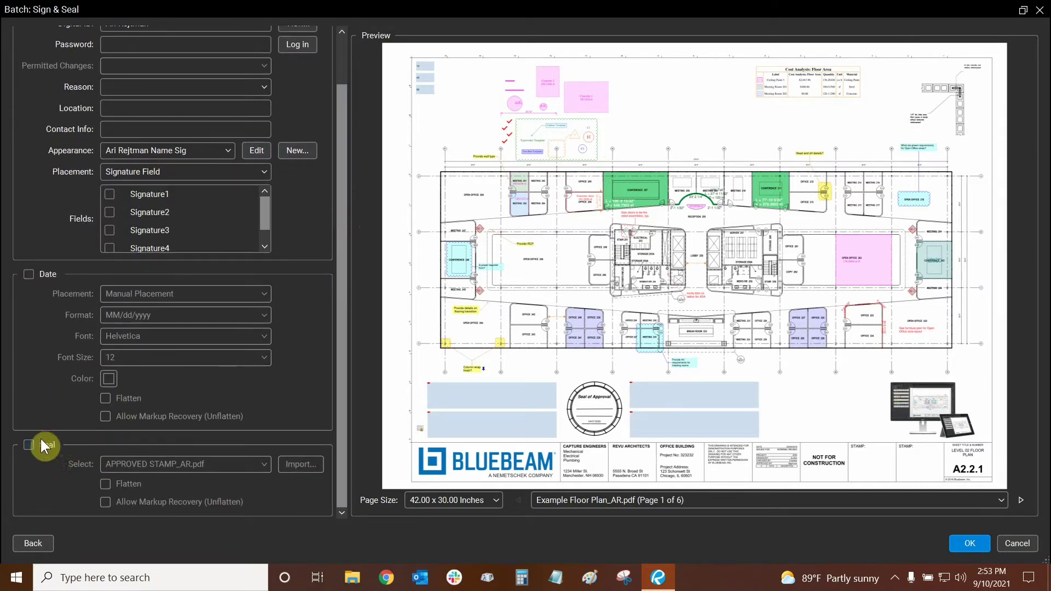
click(28, 446)
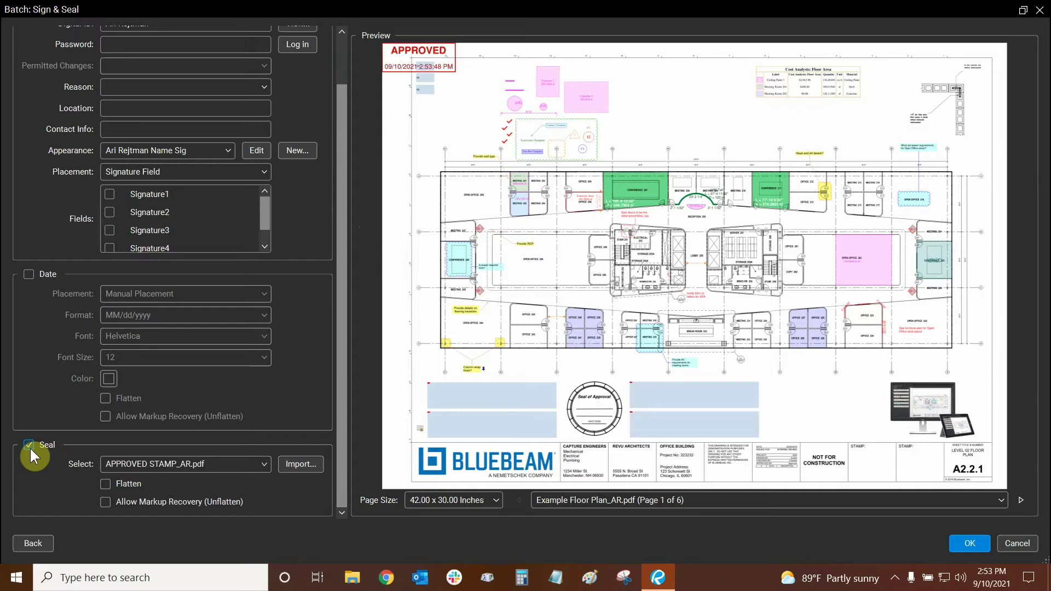
click(247, 467)
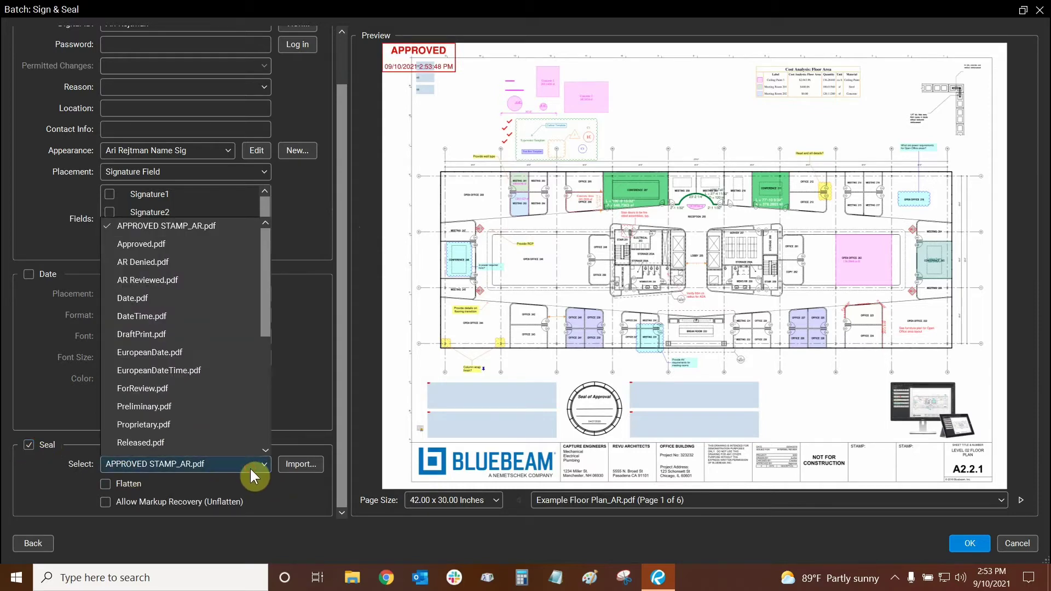
scroll(261, 259, down, 1)
scroll(228, 276, down, 1)
scroll(228, 281, down, 2)
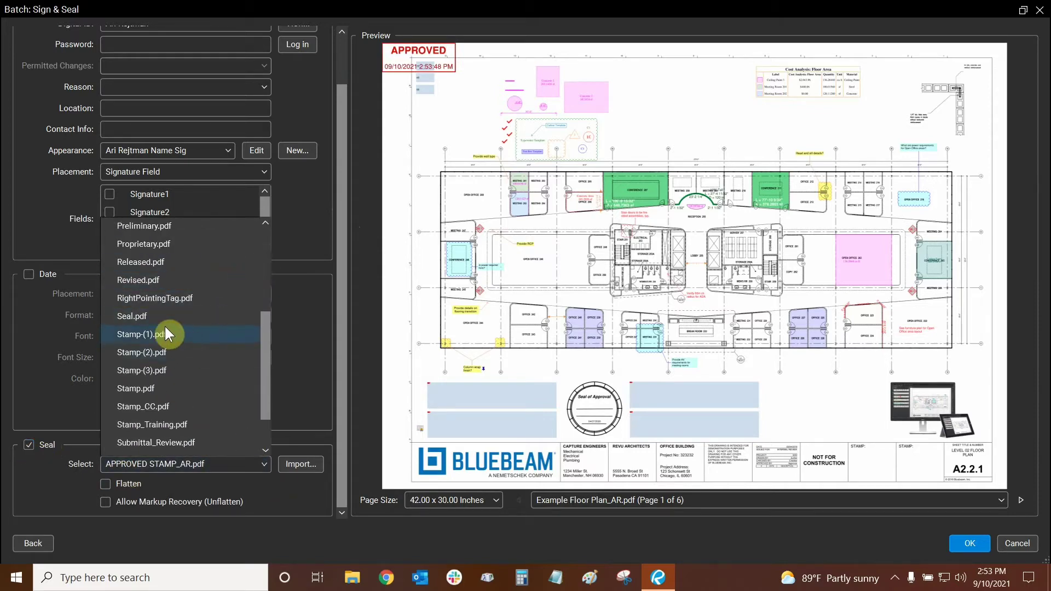
click(126, 318)
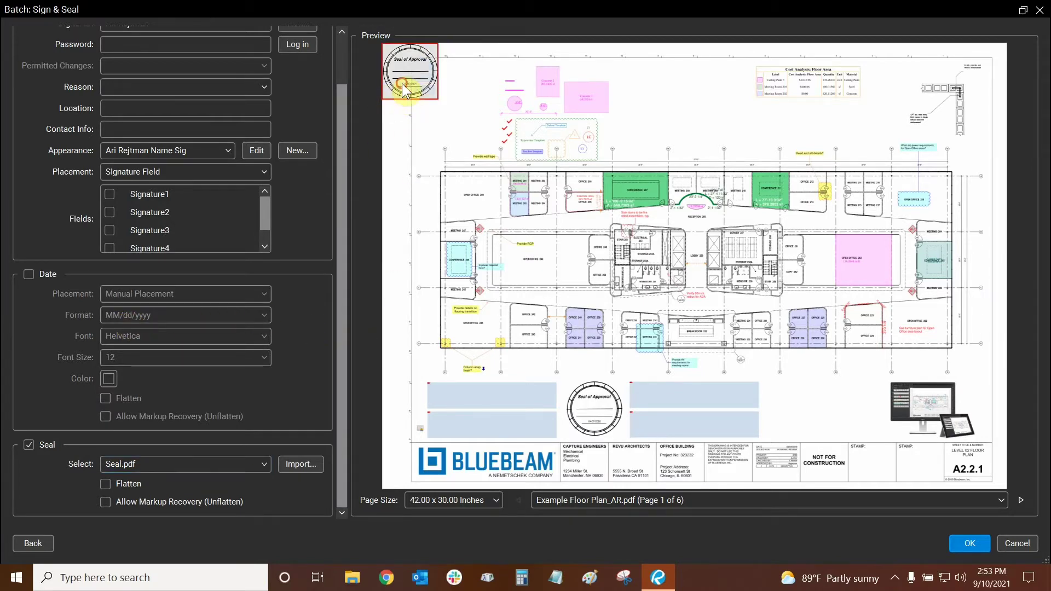
mouse_move(399, 87)
mouse_down()
mouse_move(514, 306)
mouse_move(524, 308)
mouse_up()
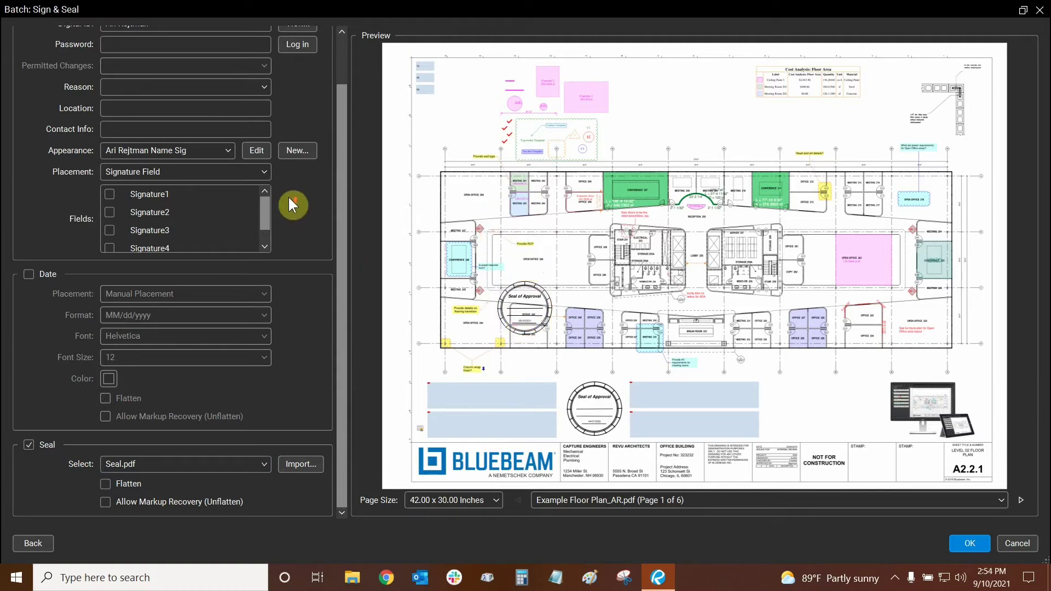
- Place the signature manually at the sheet's lower right with AR_Stamp_No Text appearance
scroll(289, 199, up, 2)
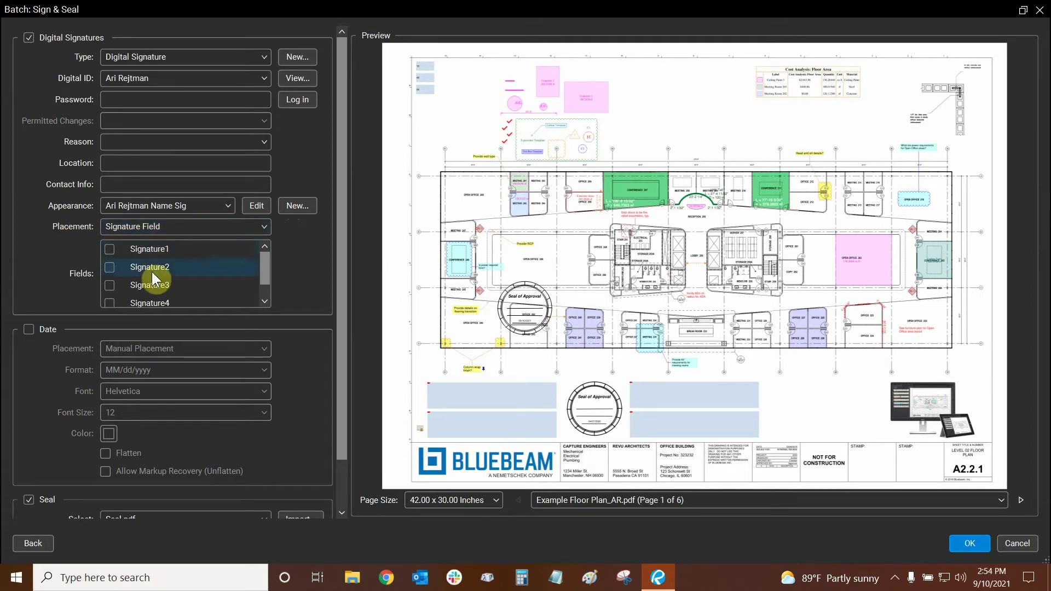
click(139, 231)
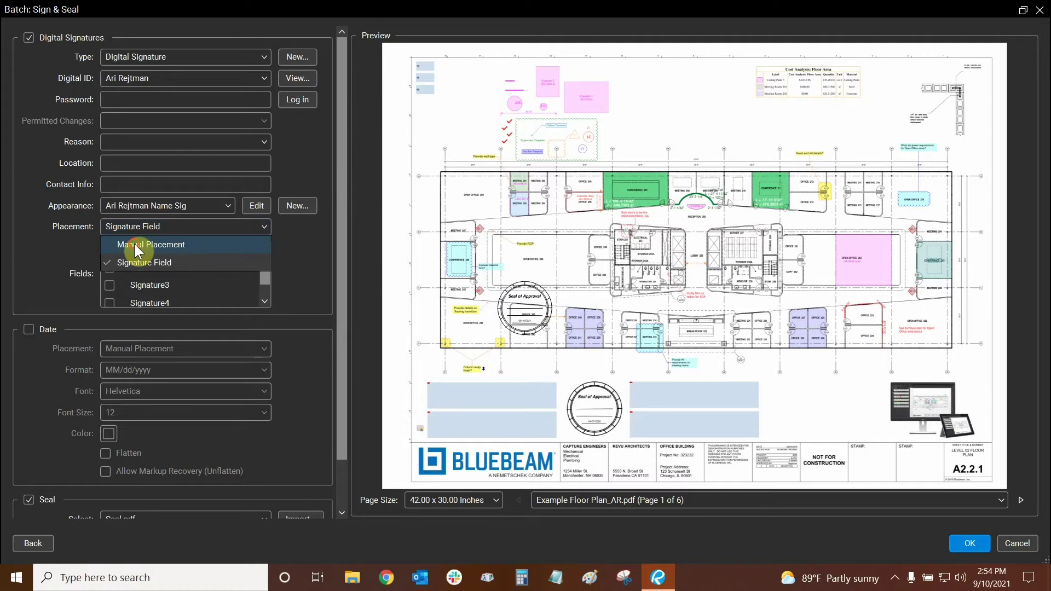
click(134, 244)
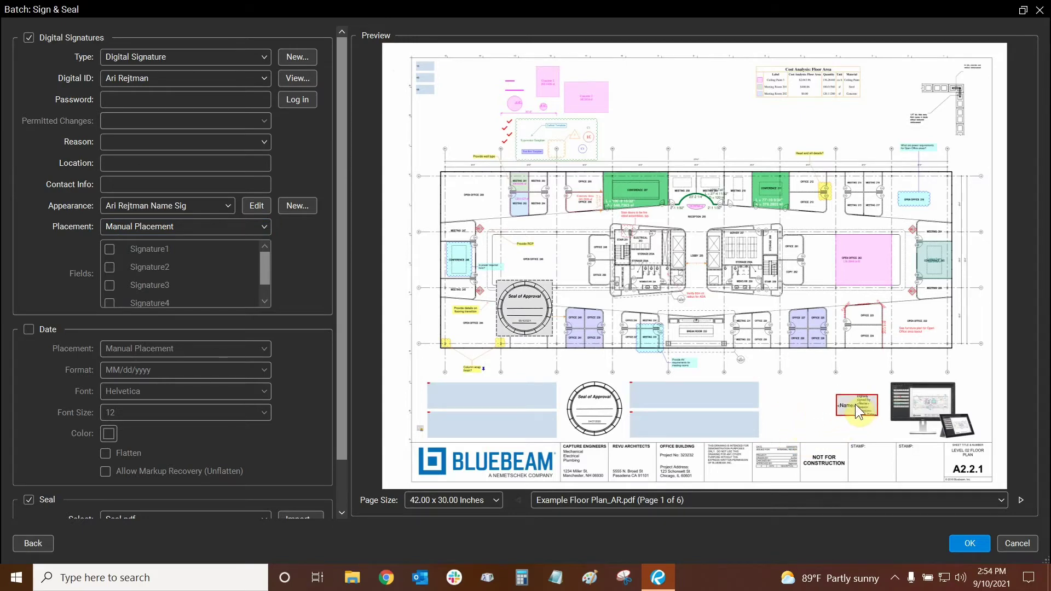
click(858, 403)
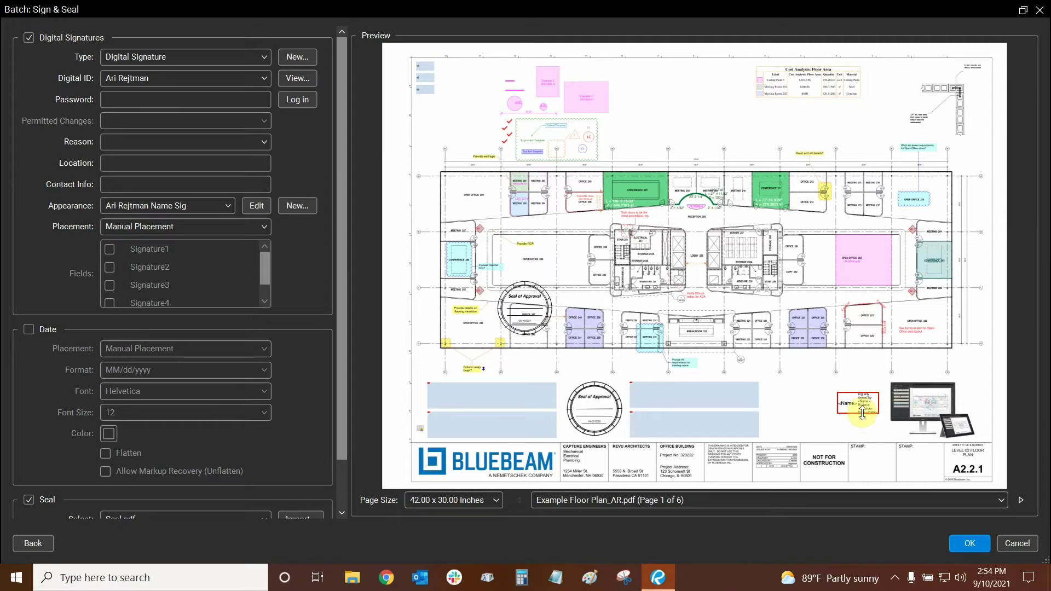
click(198, 208)
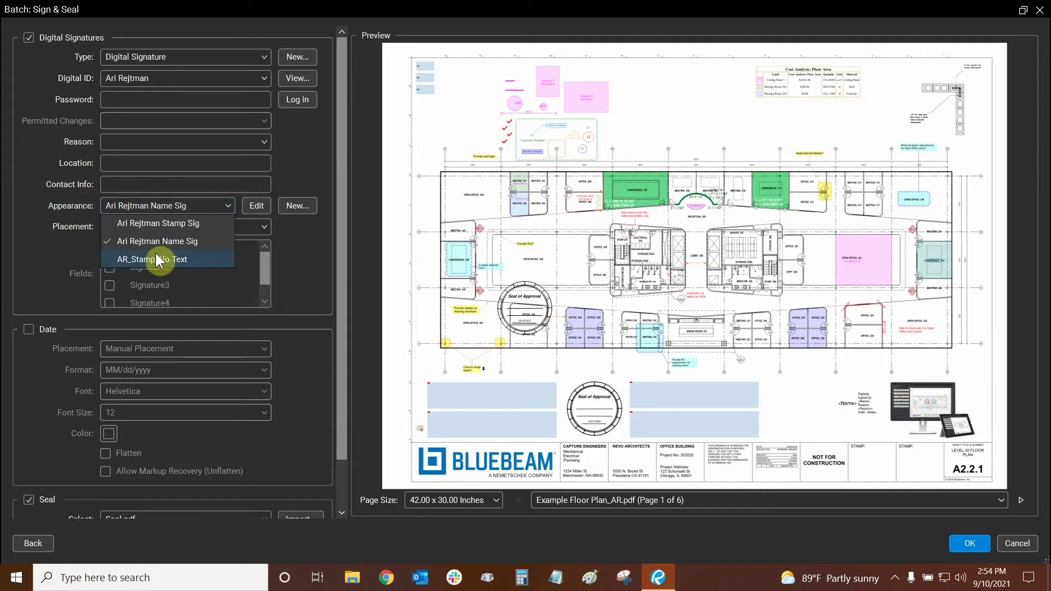
click(187, 260)
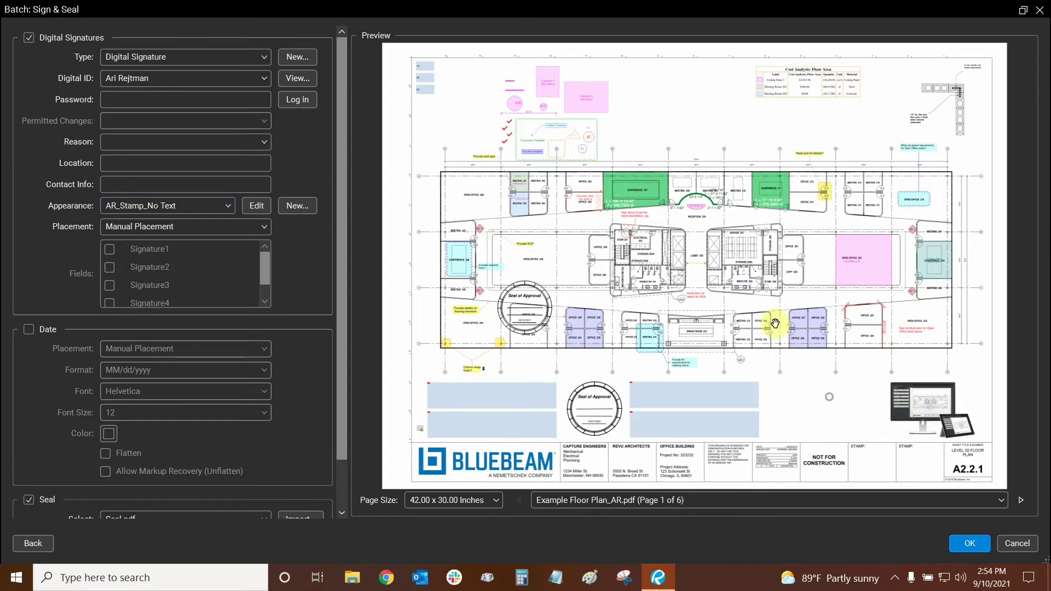
- Zoom the preview and drag the seal down to the title block
scroll(924, 453, up, 2)
scroll(887, 433, up, 1)
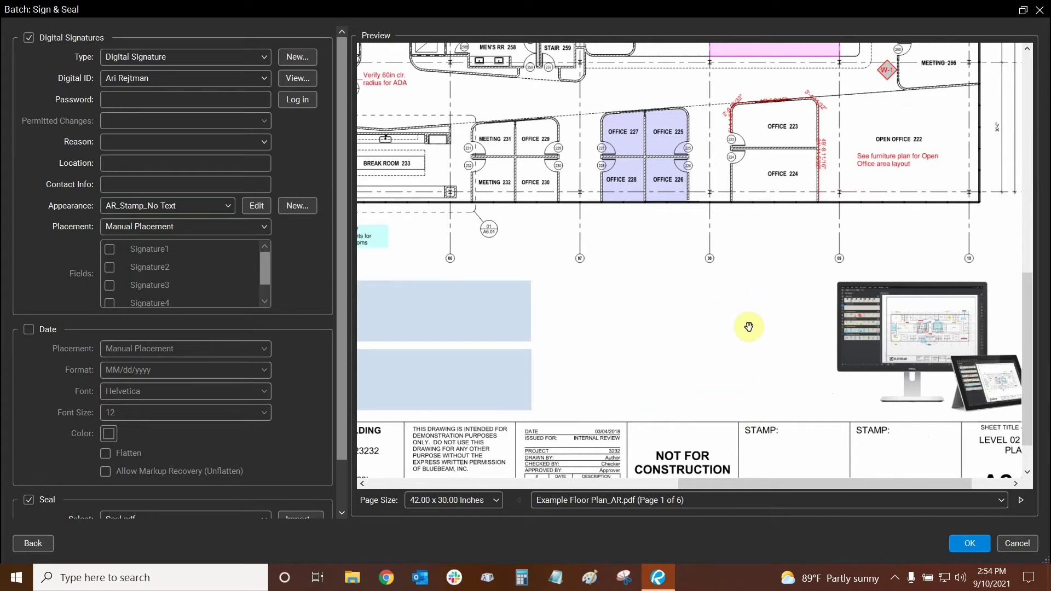
scroll(752, 328, down, 2)
scroll(751, 328, down, 2)
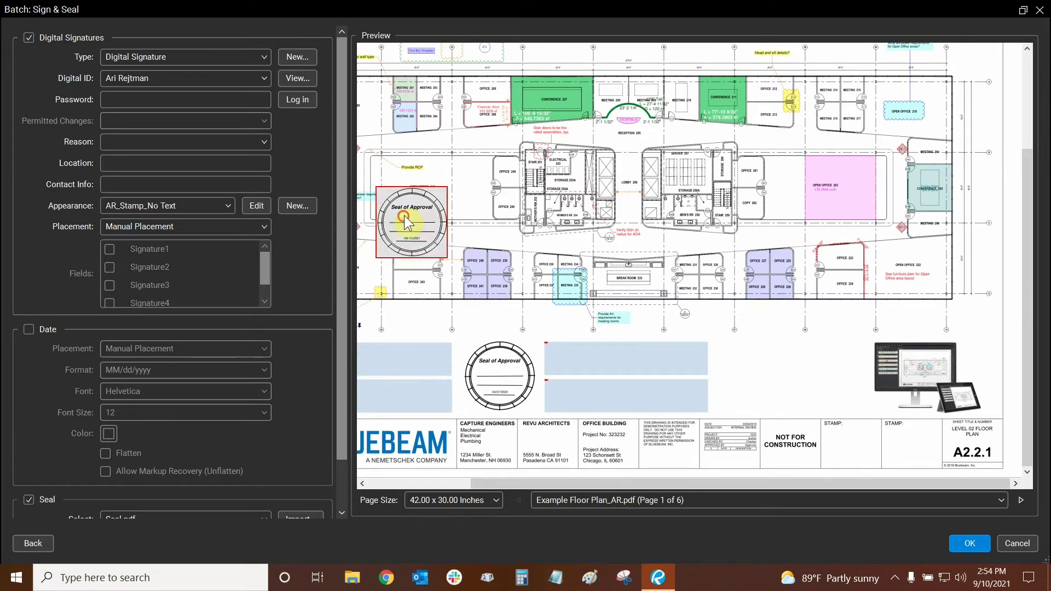
drag(419, 232, 845, 434)
- Shrink the seal into the first STAMP cell and lay the signature box over it
scroll(845, 434, up, 1)
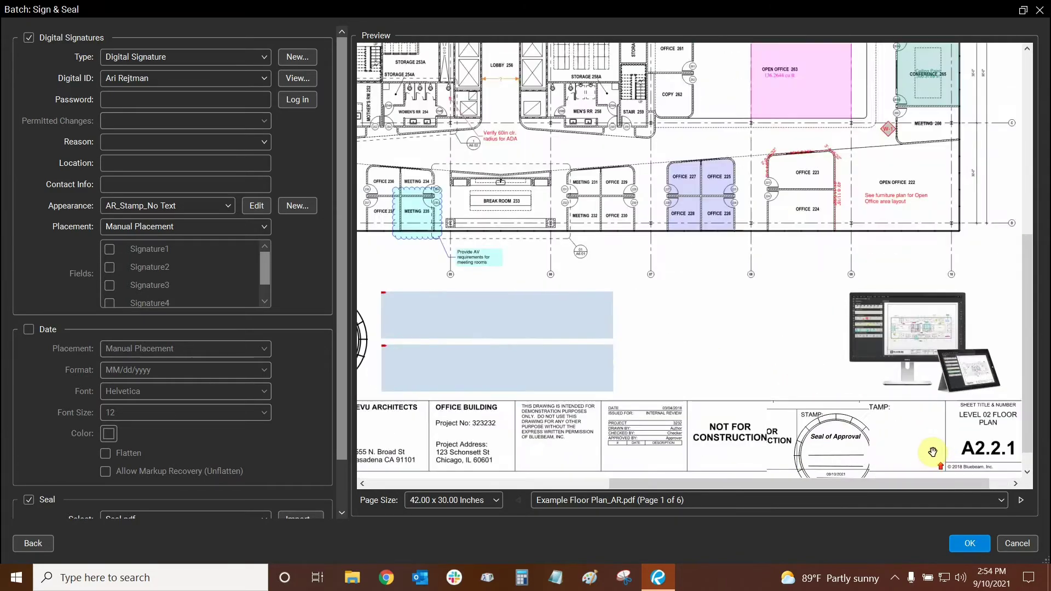
scroll(794, 383, up, 1)
scroll(717, 303, up, 2)
scroll(794, 383, down, 2)
scroll(804, 438, up, 1)
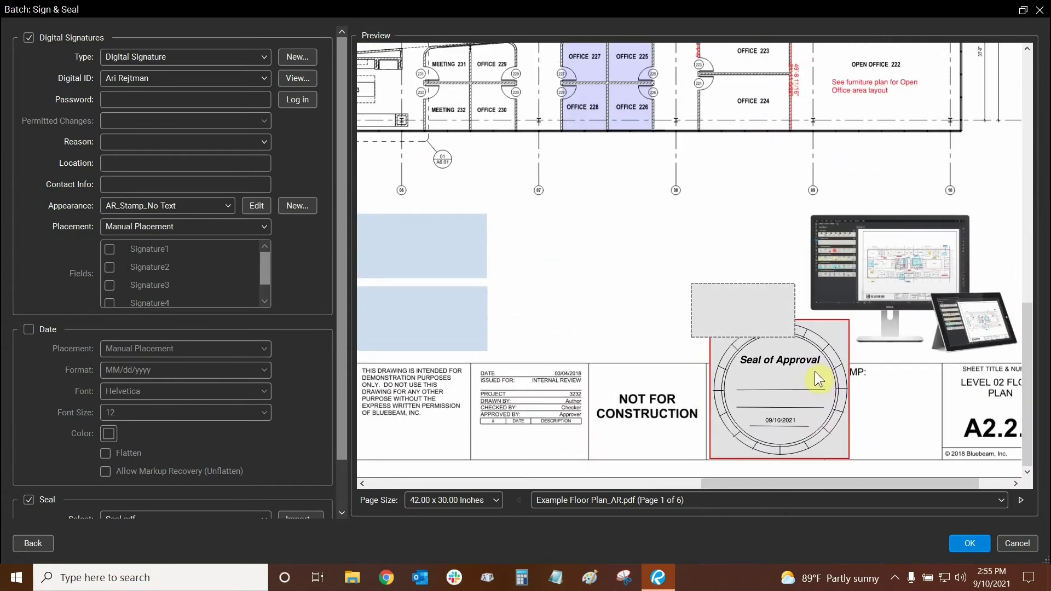
drag(819, 368, 815, 369)
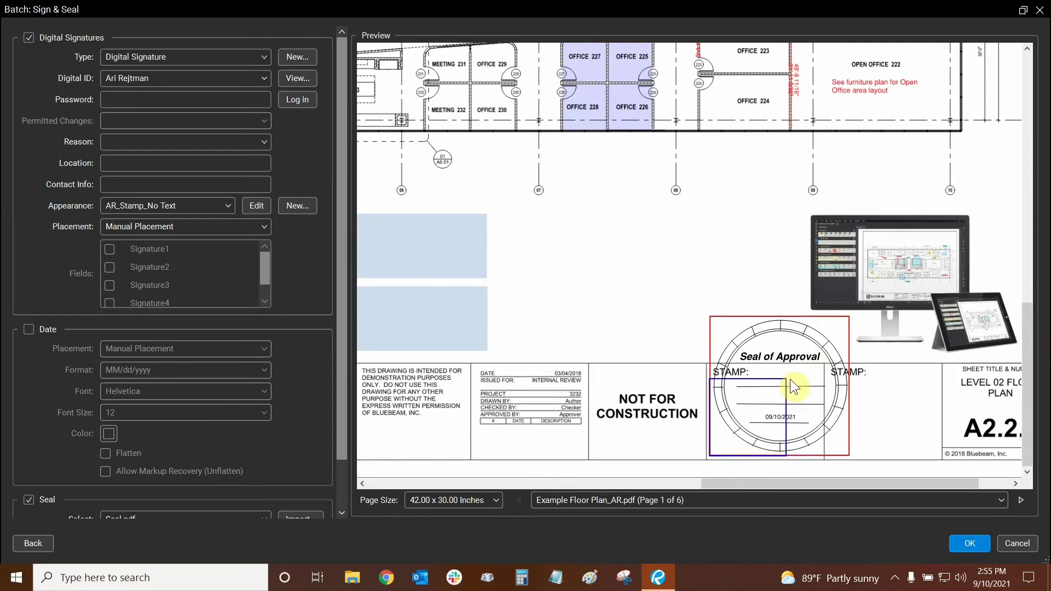
mouse_move(792, 384)
mouse_down()
mouse_move(749, 423)
mouse_move(765, 418)
mouse_up()
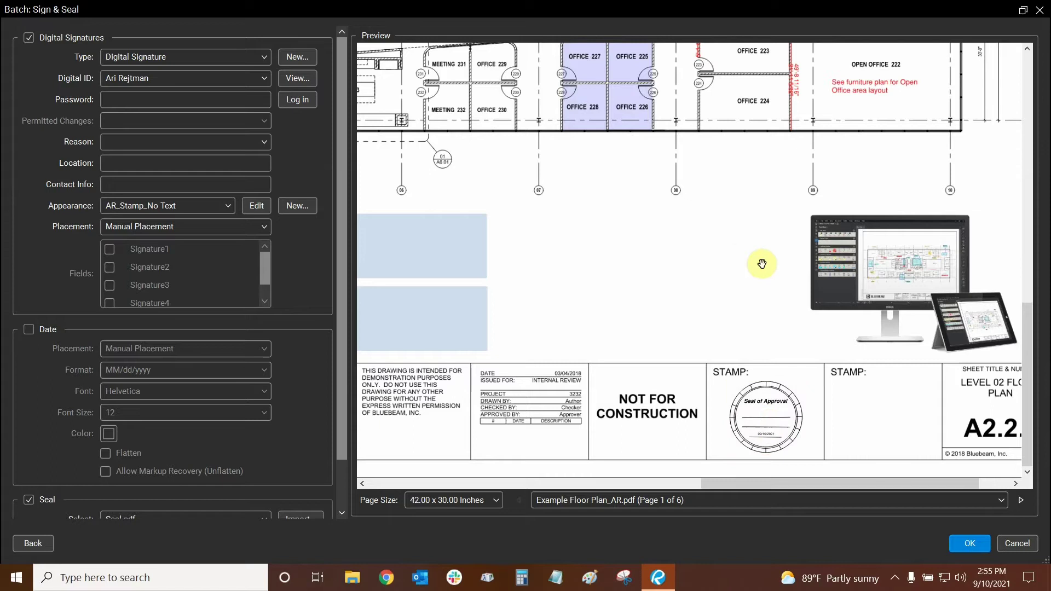
click(778, 296)
drag(741, 311, 764, 406)
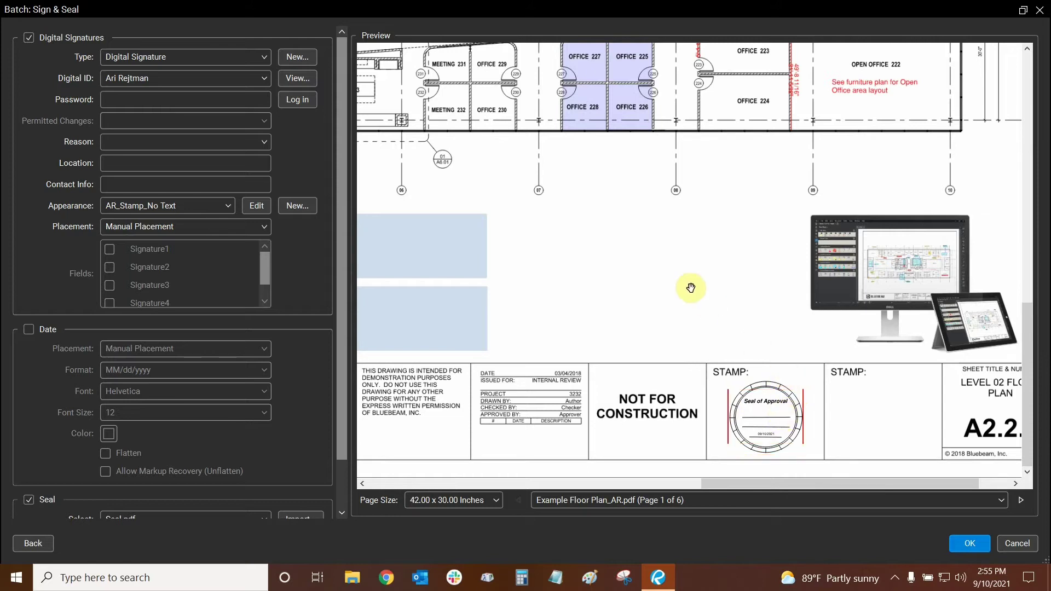
- Tick Flatten in the Seal section and try to apply the batch signing with OK
scroll(33, 419, down, 1)
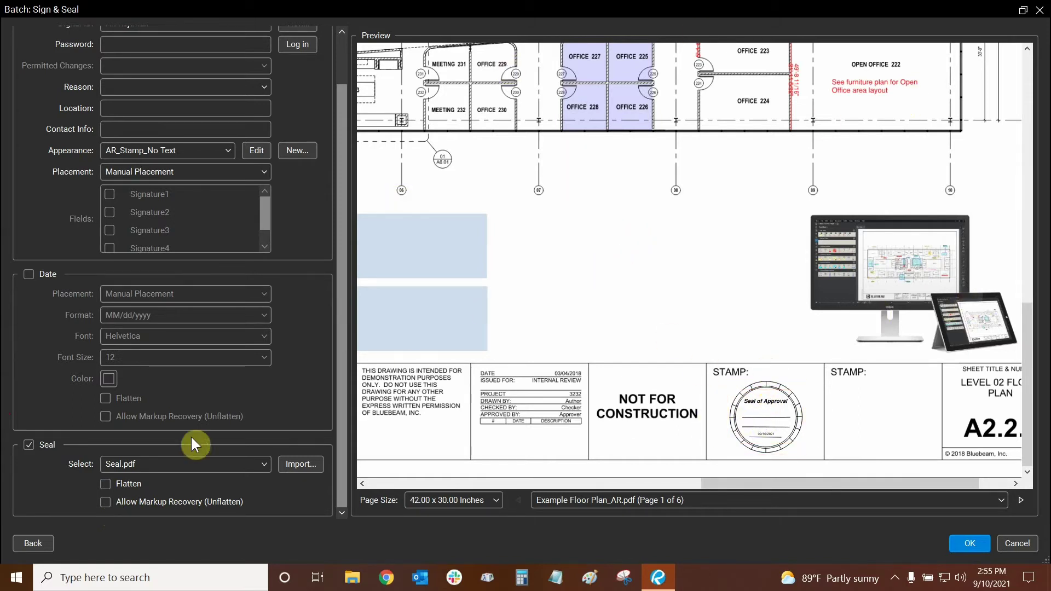
click(106, 486)
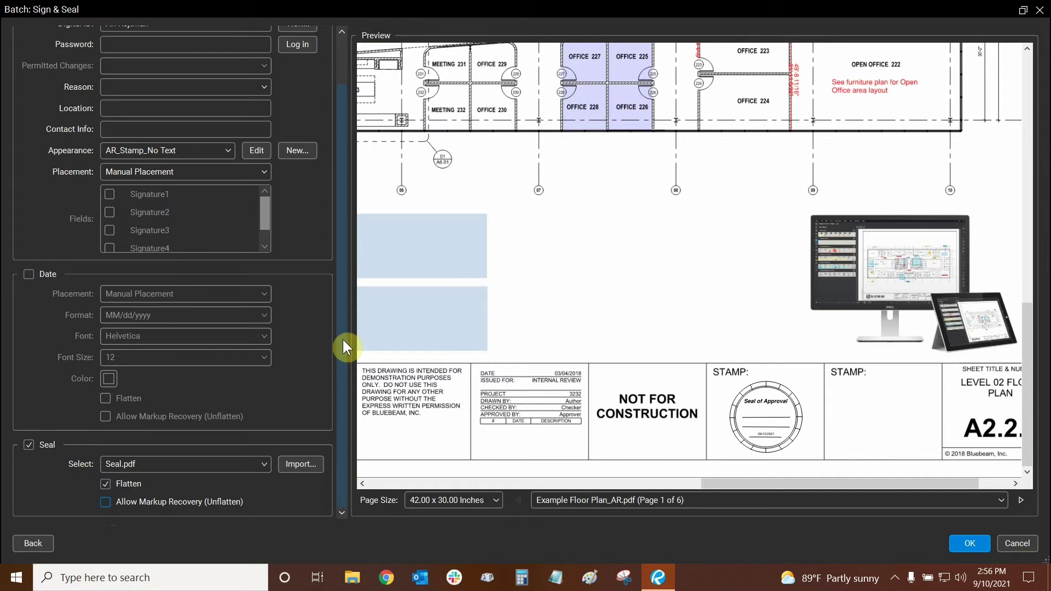
click(979, 544)
click(972, 542)
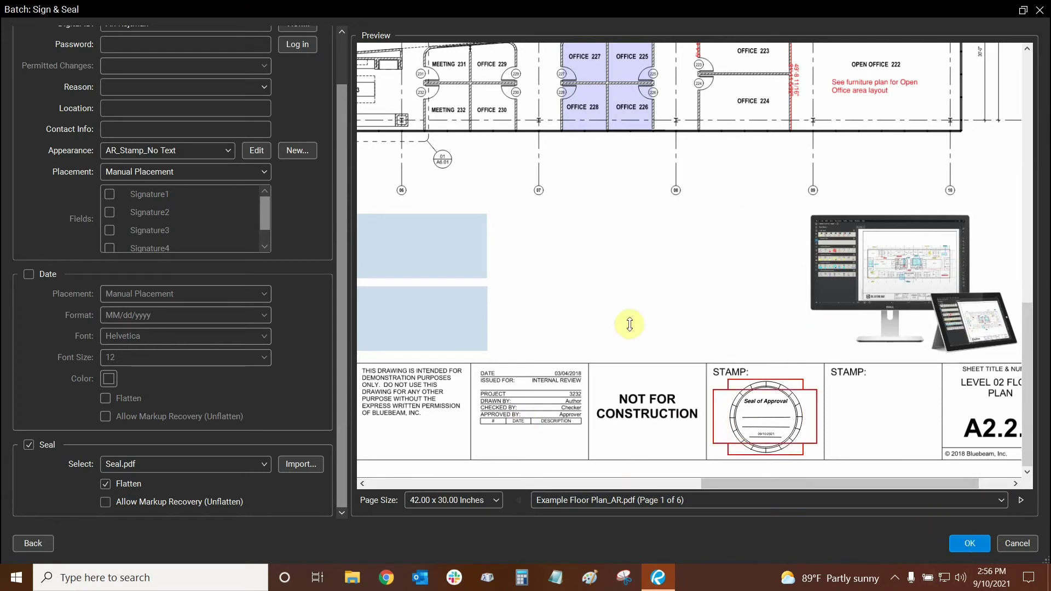
- Preview pages 2 and 3 of 6 and select the seal on page 3
click(702, 499)
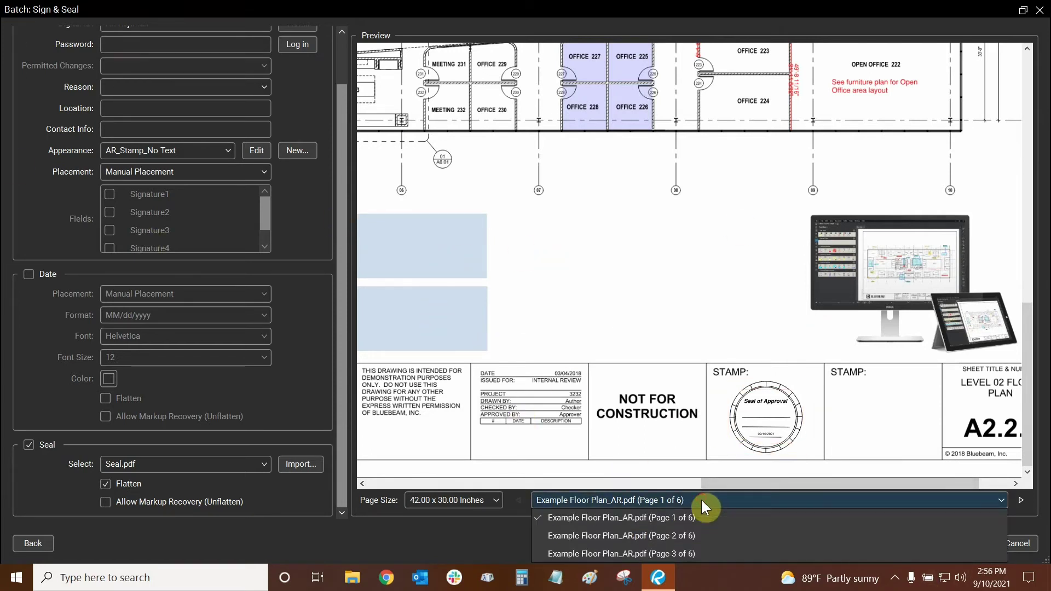
click(674, 537)
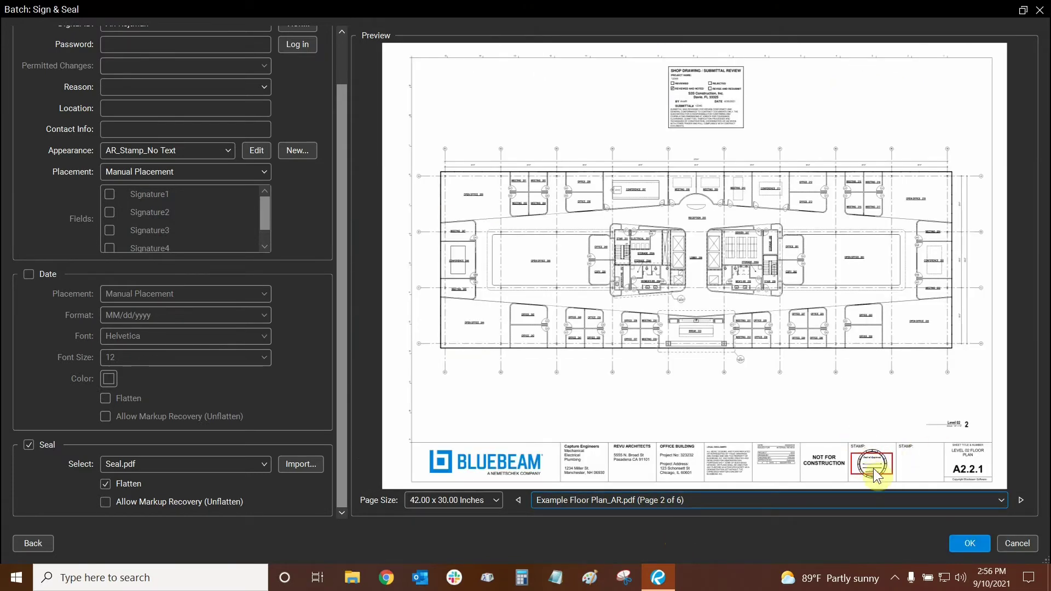
click(691, 500)
click(681, 550)
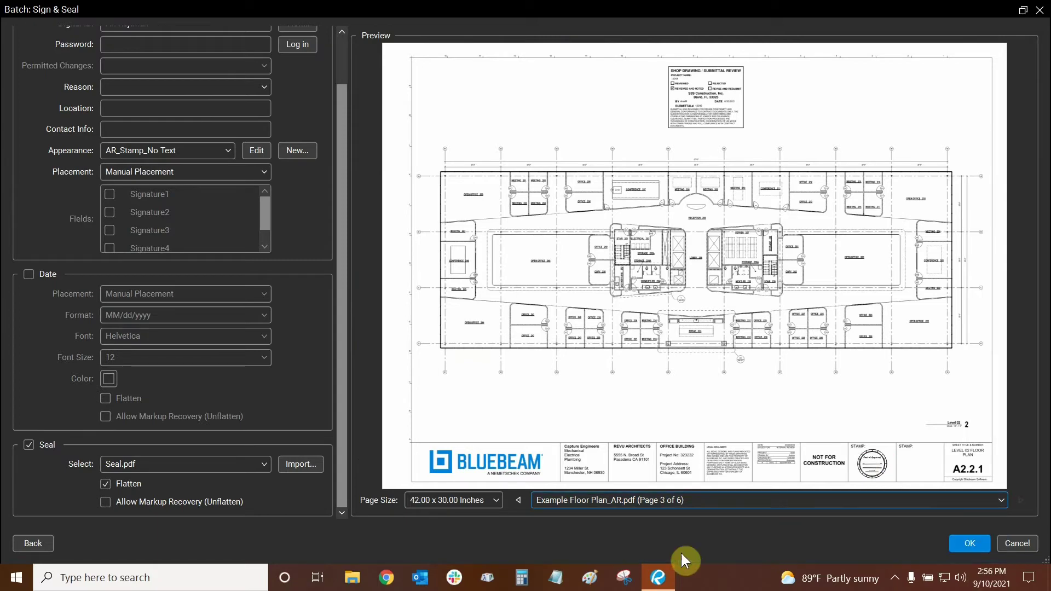
click(871, 481)
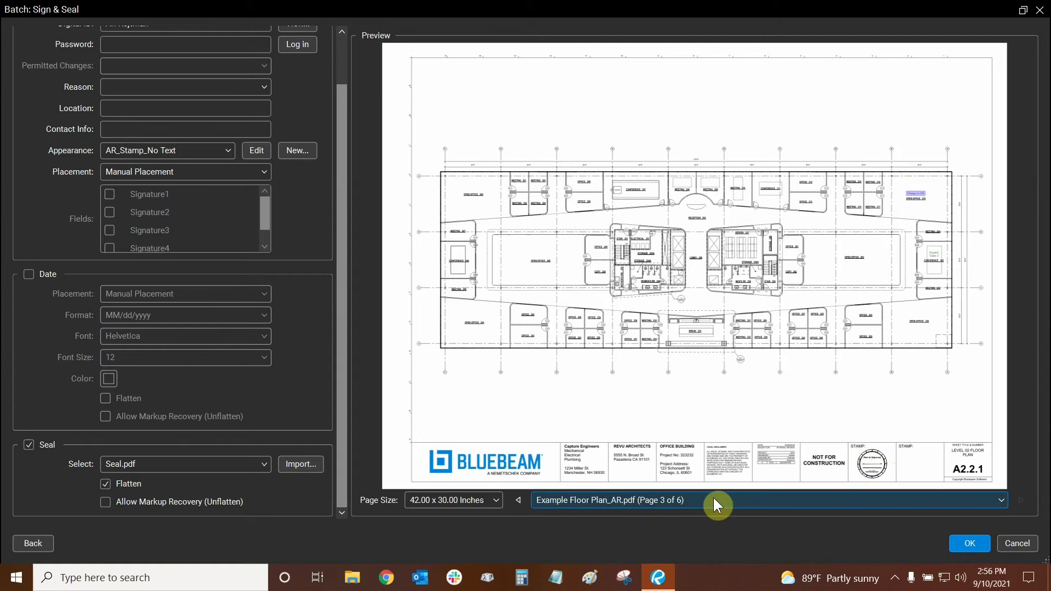
- Cancel the signing setup and save a copy as Example Floor Plan_AR_Stamp Seal.pdf
click(1018, 543)
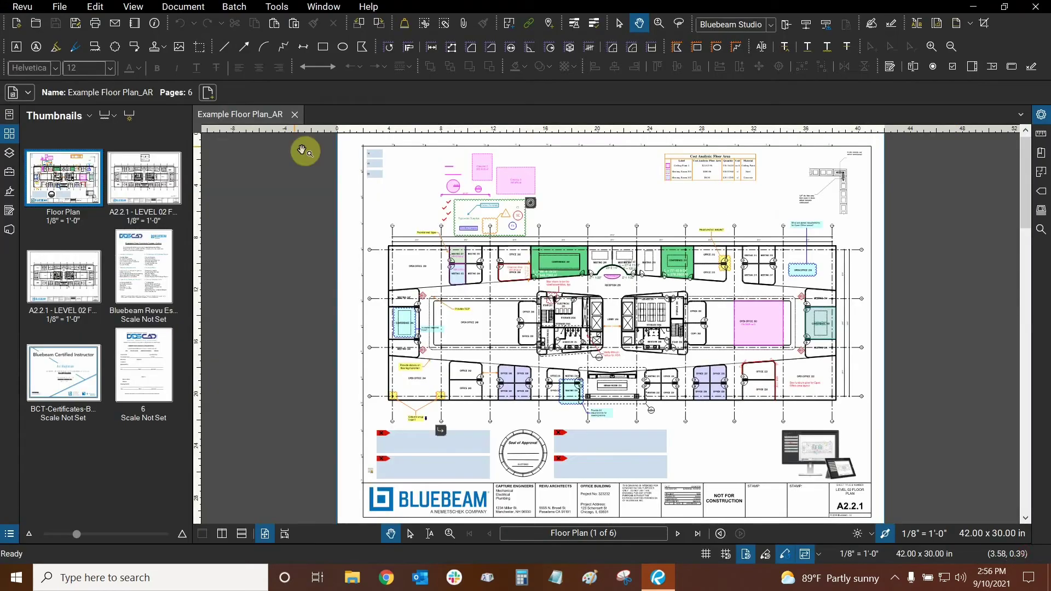
click(59, 16)
click(84, 170)
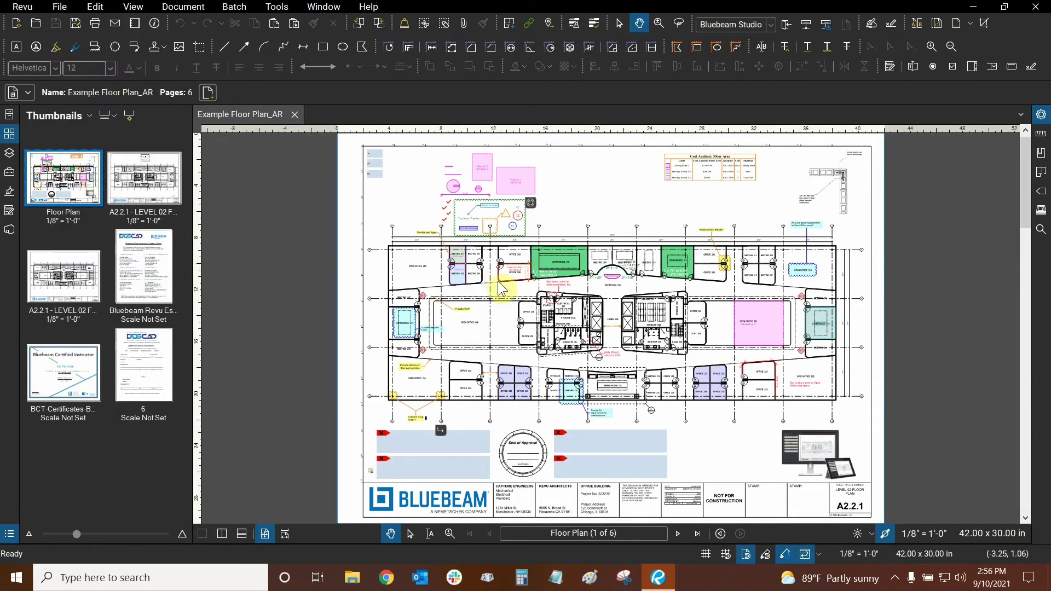
scroll(232, 169, down, 5)
scroll(186, 208, down, 1)
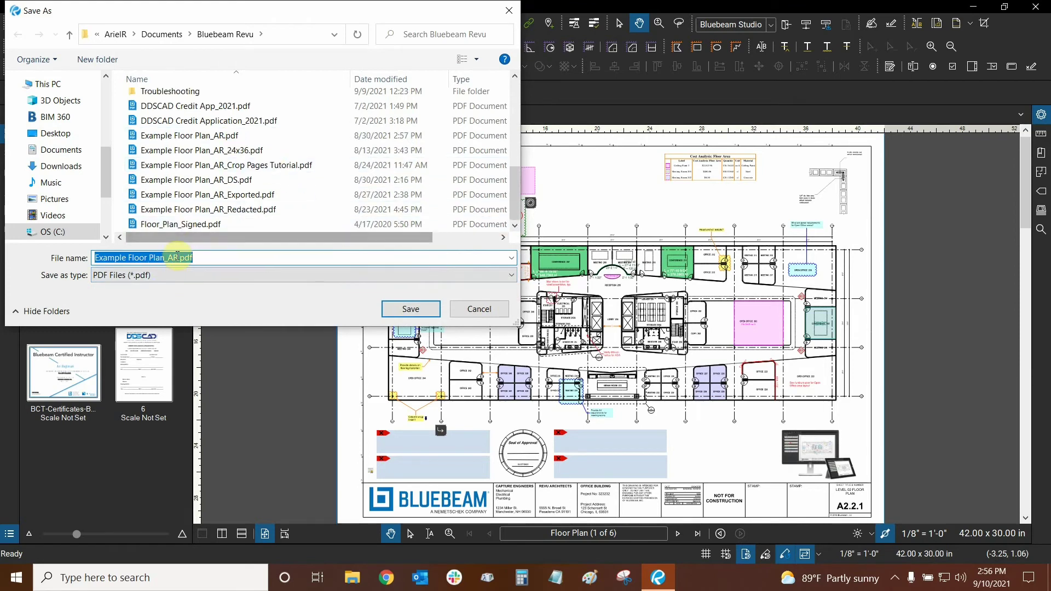
click(181, 258)
text(_)
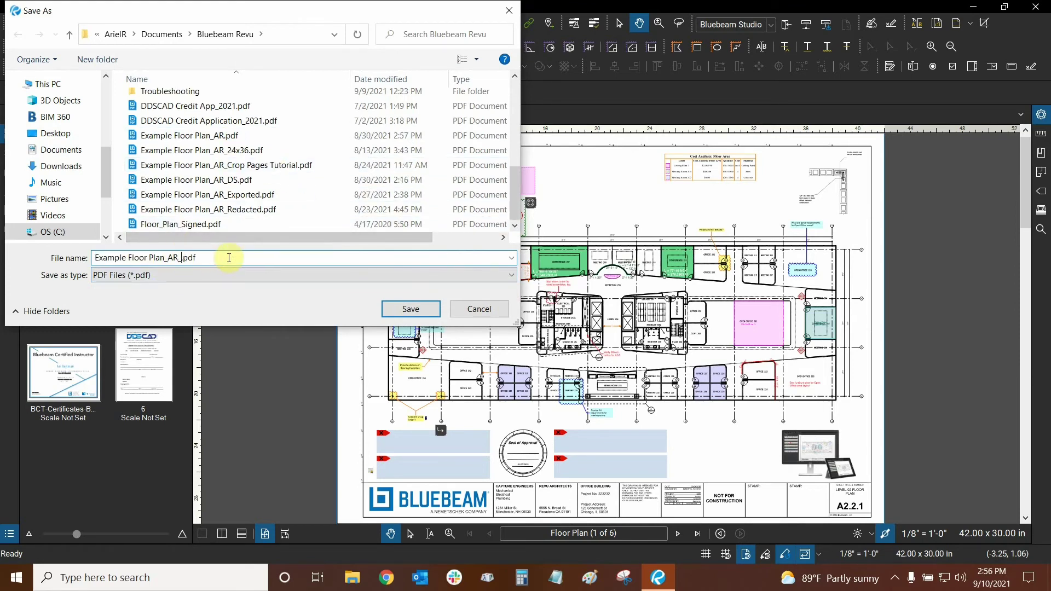
text(Stamp S)
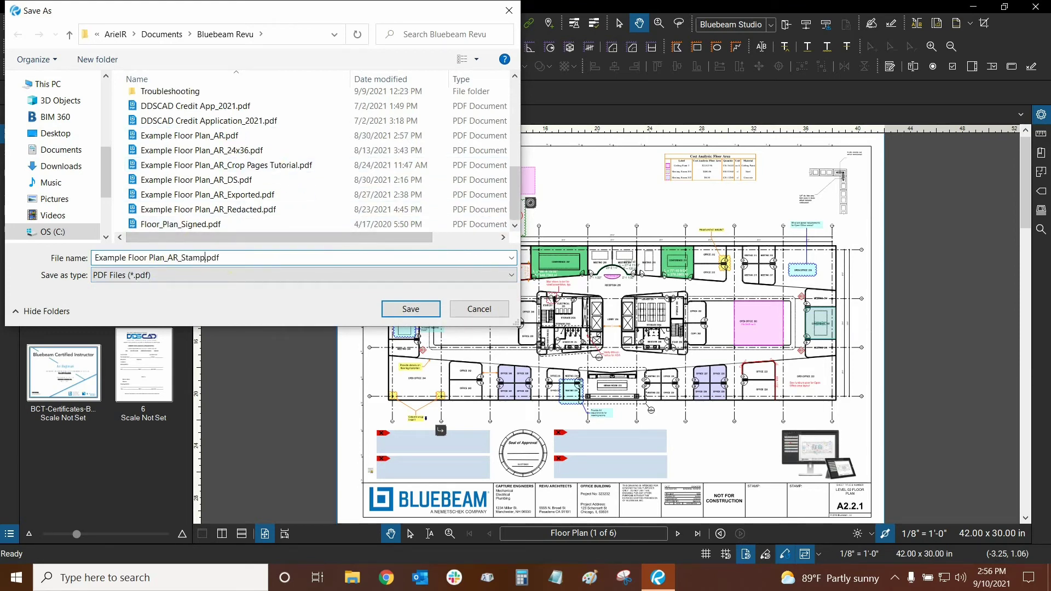
text(eal)
click(425, 307)
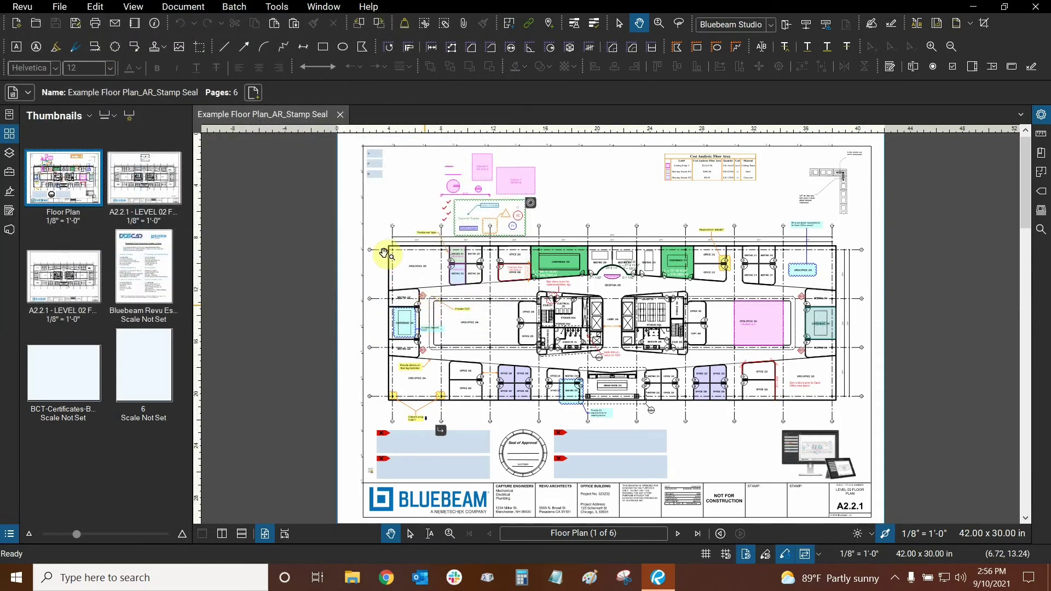
- Start a new batch Sign & Seal limited to pages 1-3
click(235, 7)
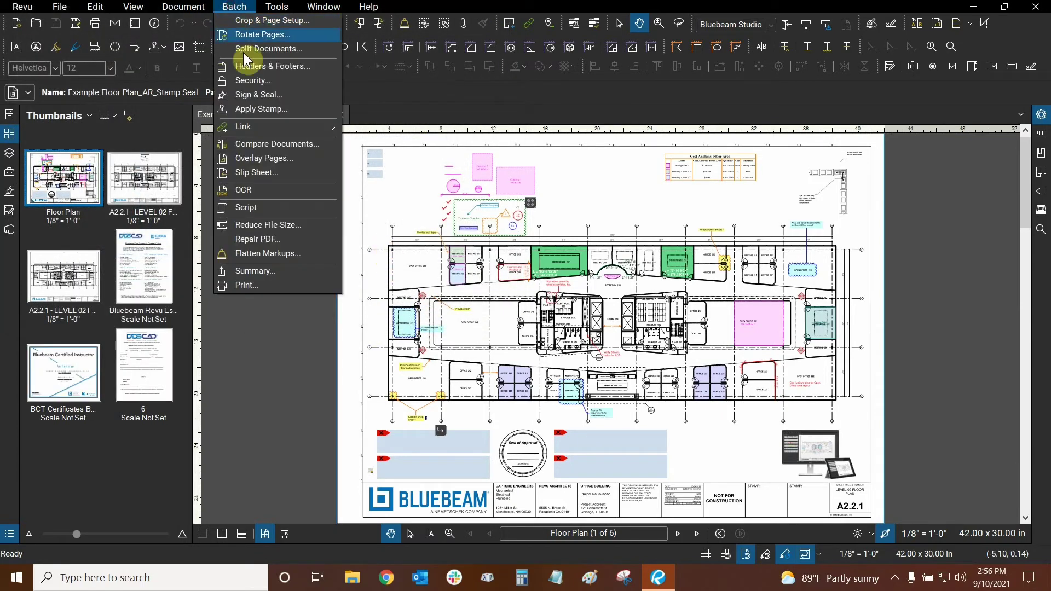
click(255, 100)
click(621, 213)
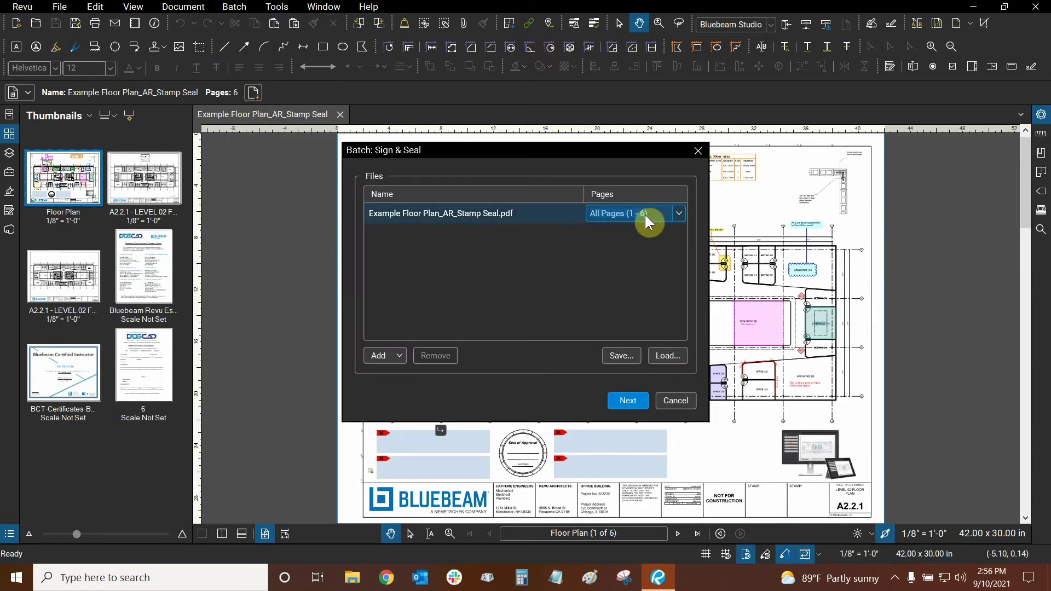
text(1-3)
click(641, 405)
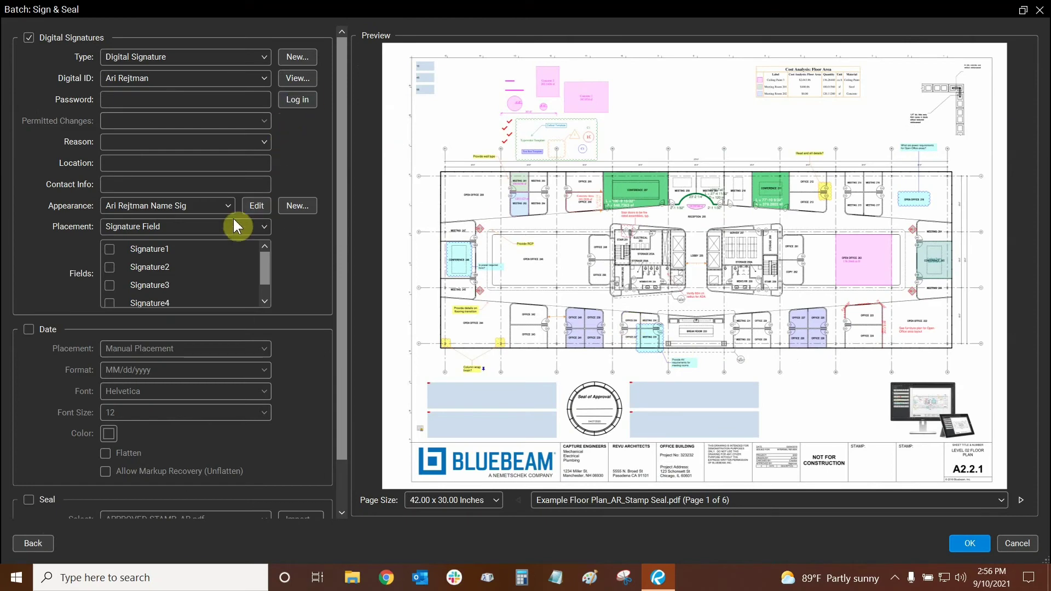
- Place the signature manually near the title block with AR_Stamp_No Text appearance
click(218, 225)
click(129, 249)
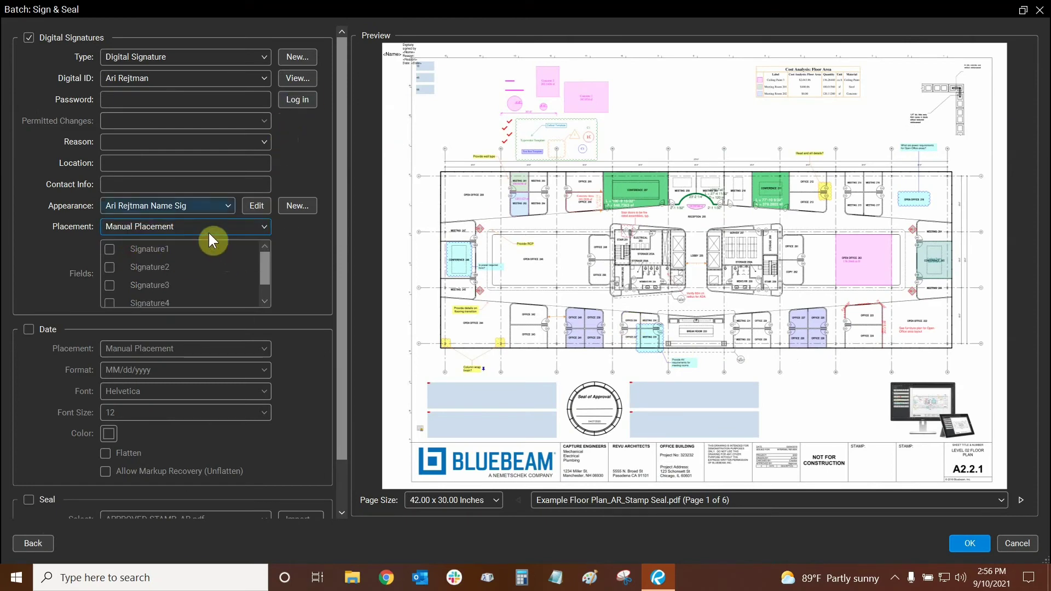
drag(407, 53, 864, 400)
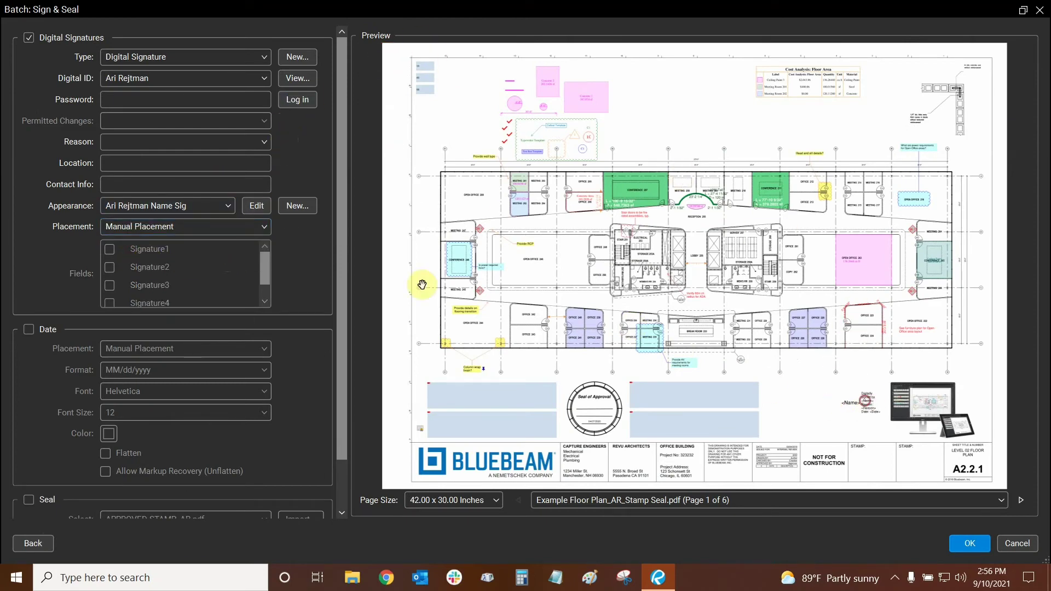
click(148, 206)
click(117, 255)
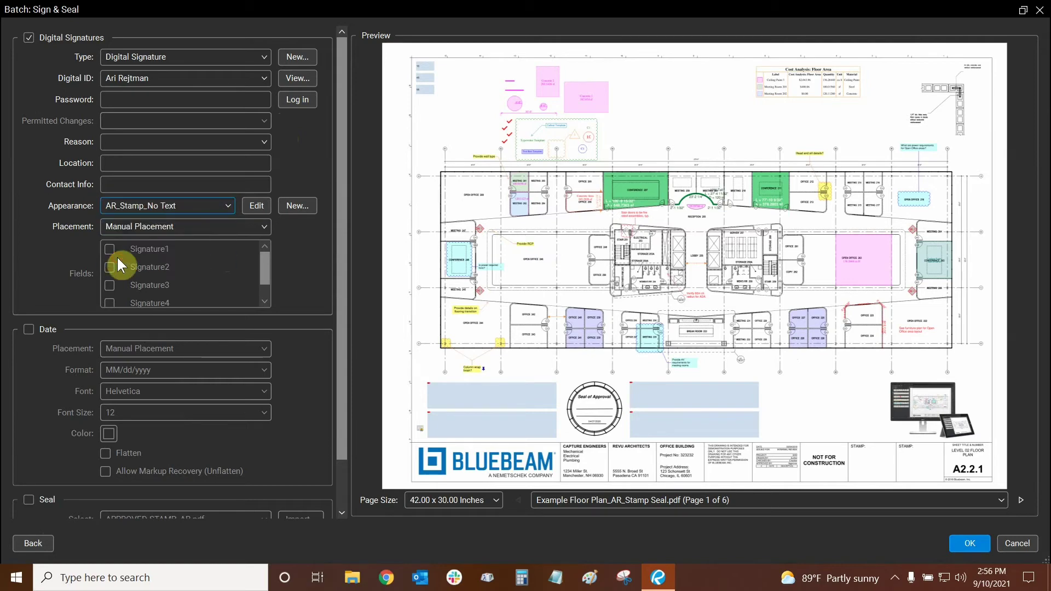
- Enable the seal with Seal.pdf, flattened without markup recovery
scroll(296, 394, down, 1)
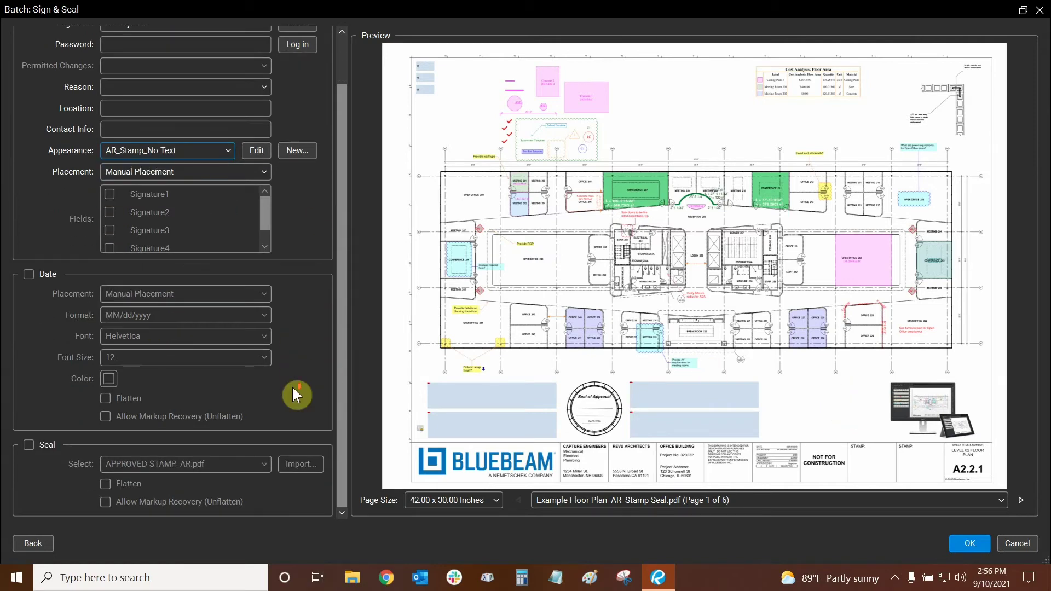
click(30, 445)
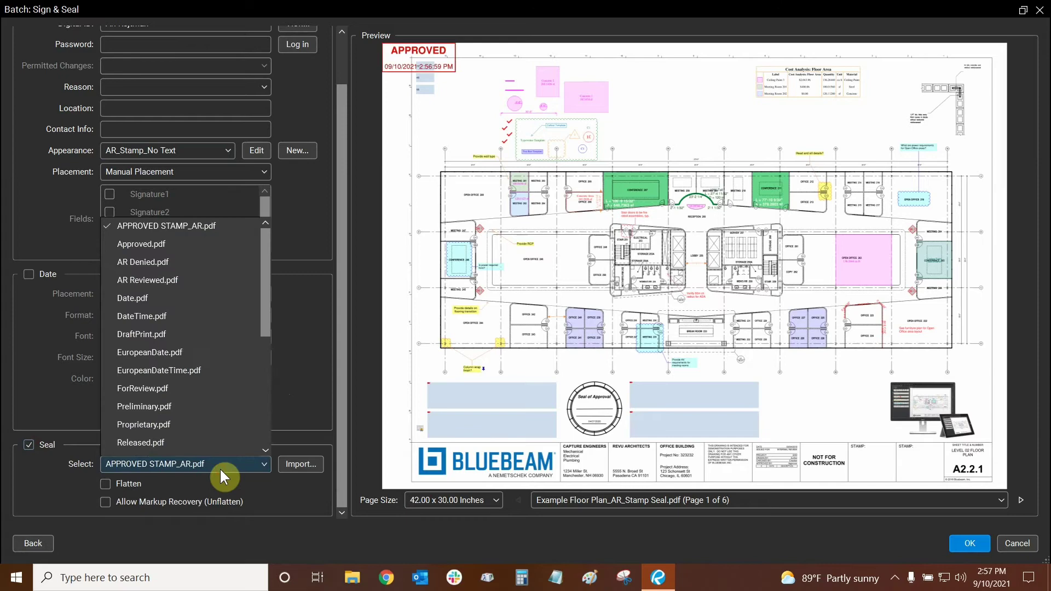
scroll(165, 352, down, 2)
scroll(181, 374, down, 3)
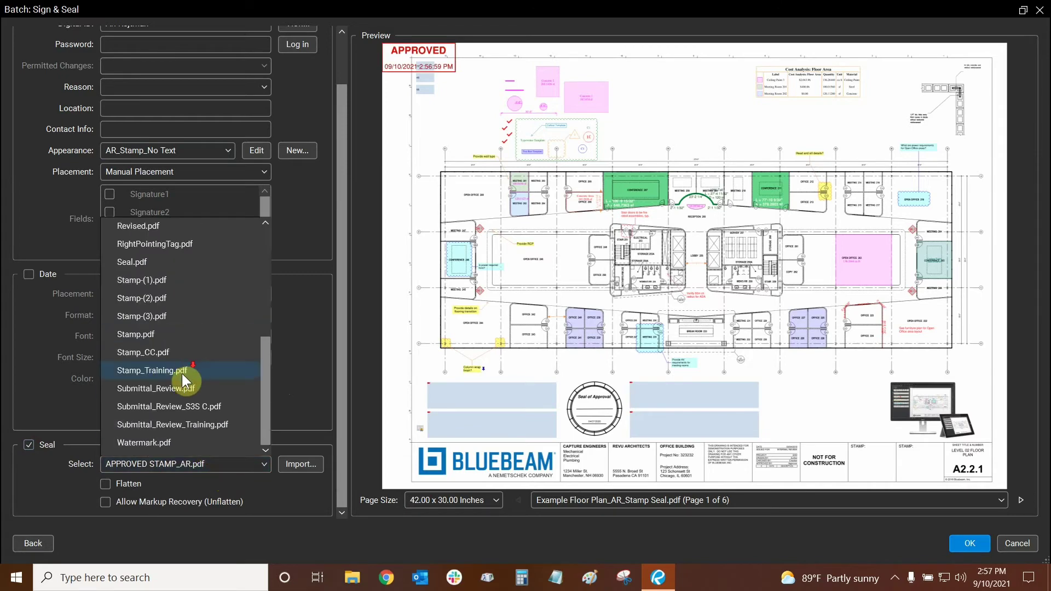
click(165, 266)
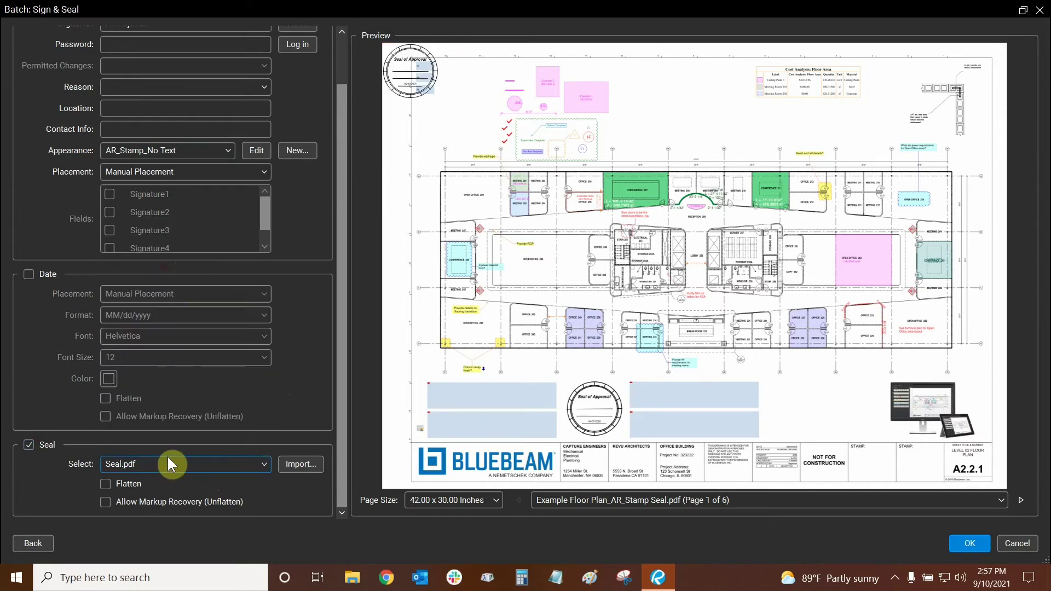
click(104, 503)
click(105, 502)
- Move the Seal of Approval down into the title block STAMP box
click(409, 100)
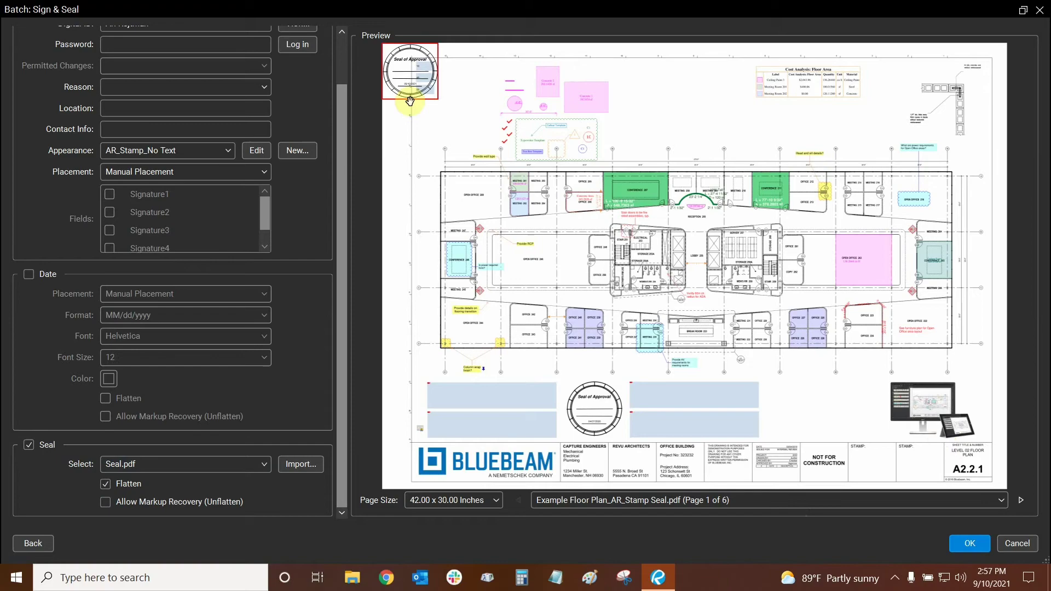
drag(410, 101, 875, 488)
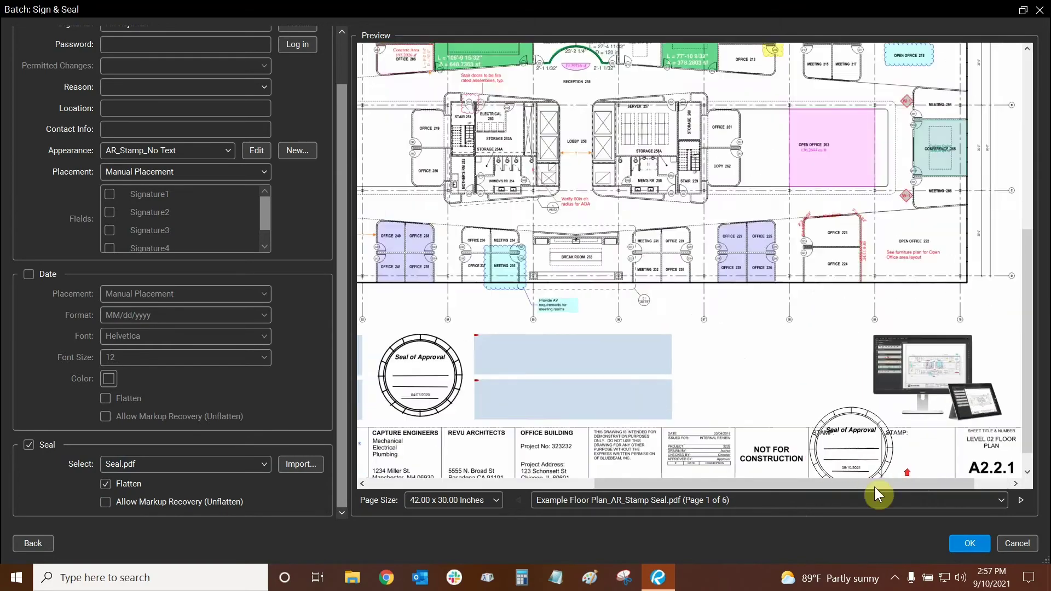
scroll(969, 418, up, 2)
scroll(787, 293, up, 2)
scroll(813, 432, up, 2)
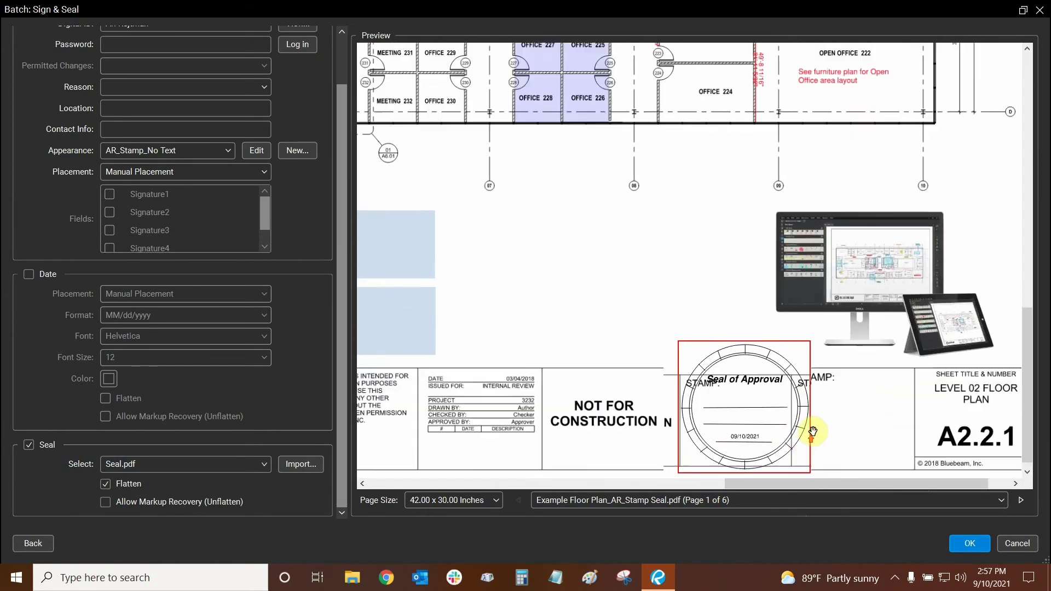
drag(863, 429, 716, 408)
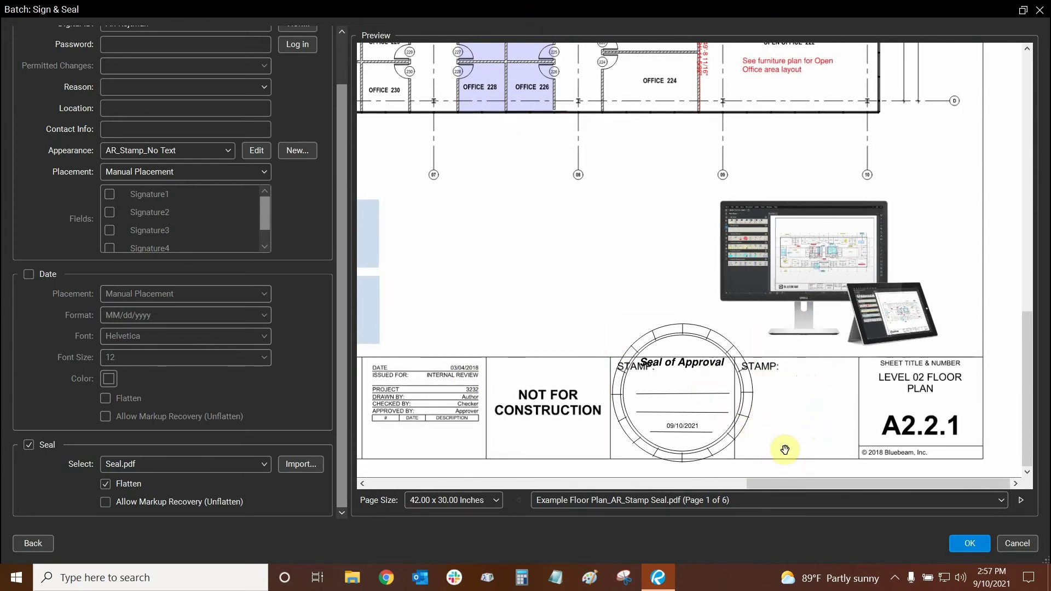
- Shrink the seal to fit the STAMP box and position the signature over it
scroll(786, 449, up, 1)
scroll(787, 395, up, 1)
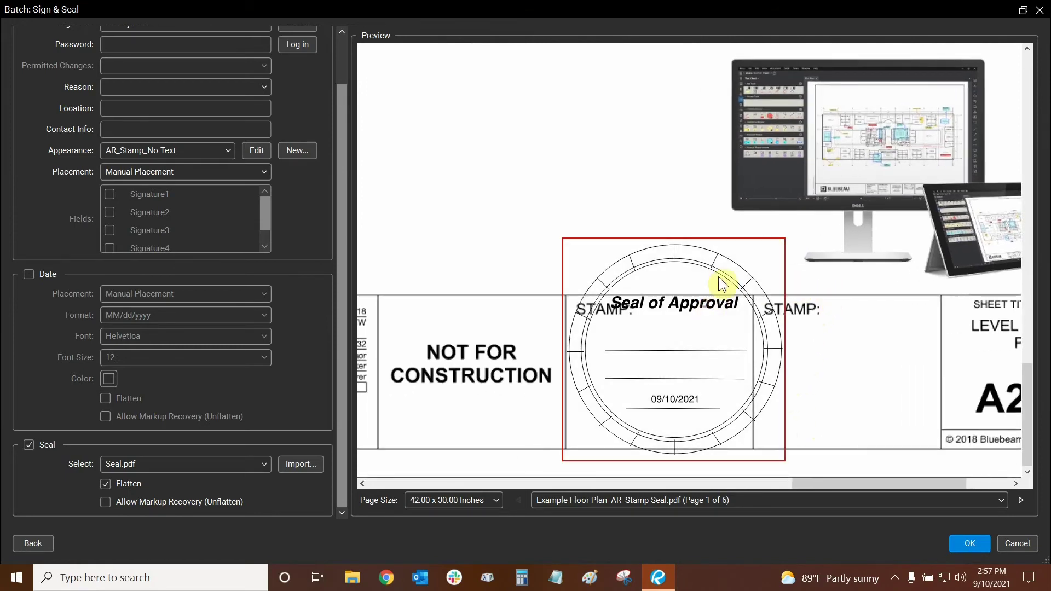
mouse_move(746, 271)
mouse_down()
mouse_move(753, 248)
mouse_move(702, 321)
mouse_up()
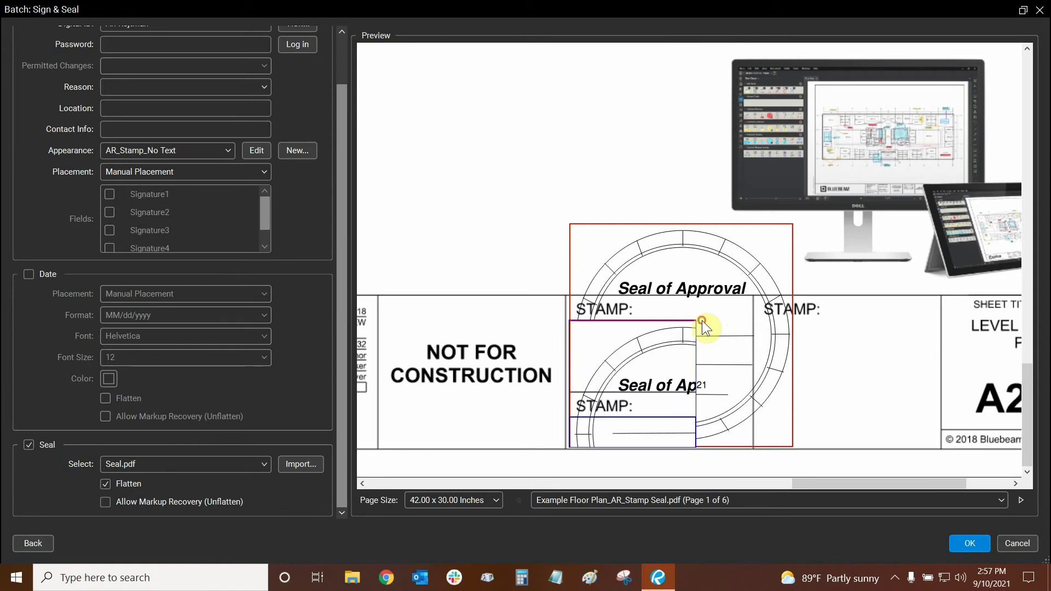
mouse_move(596, 399)
mouse_down()
mouse_move(623, 399)
mouse_move(670, 368)
mouse_up()
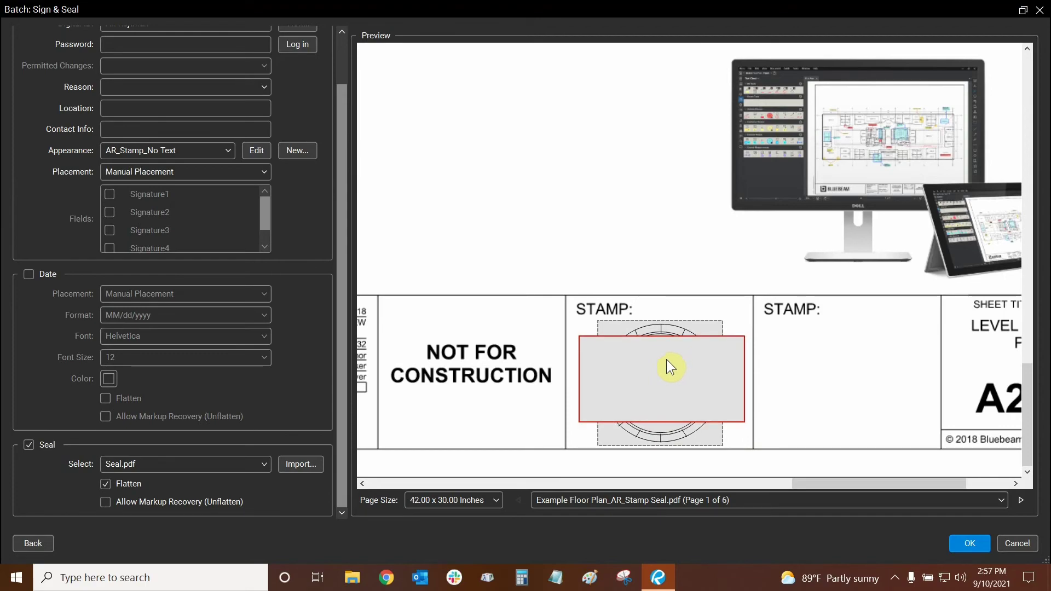
drag(667, 360, 665, 361)
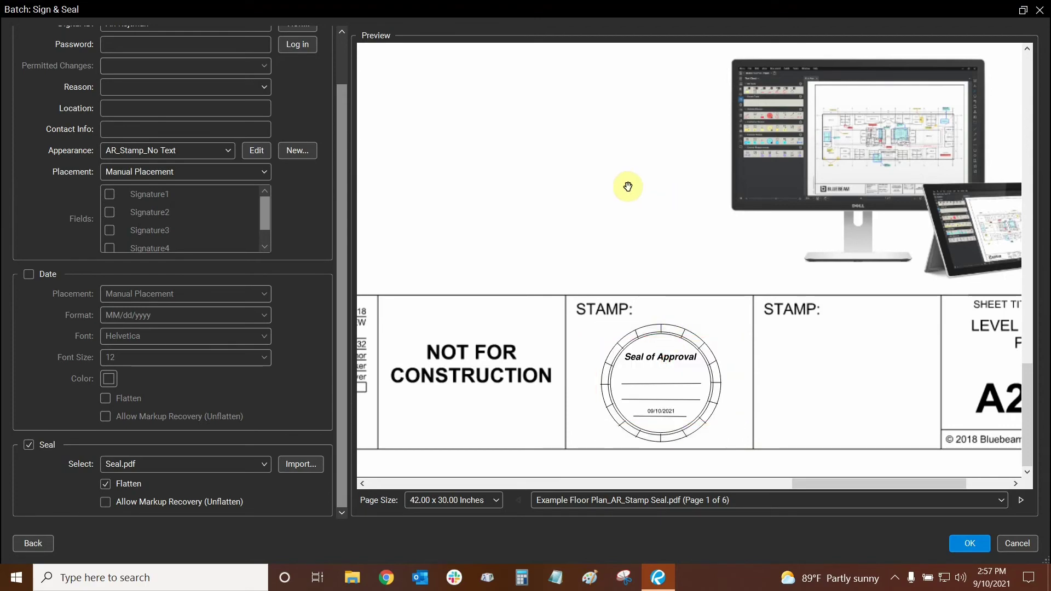
scroll(626, 186, down, 3)
scroll(617, 183, down, 1)
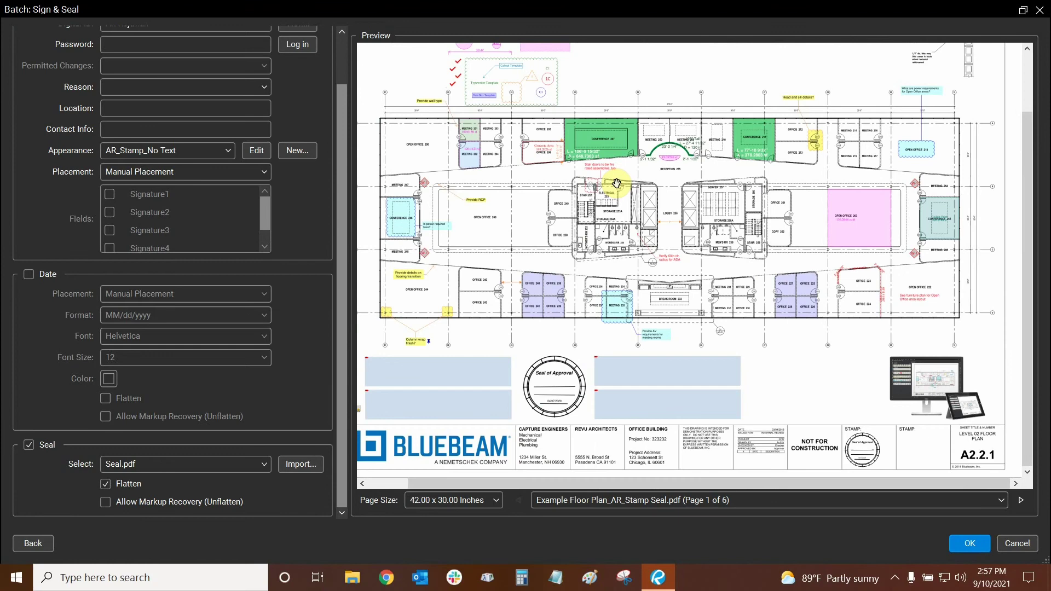
click(793, 501)
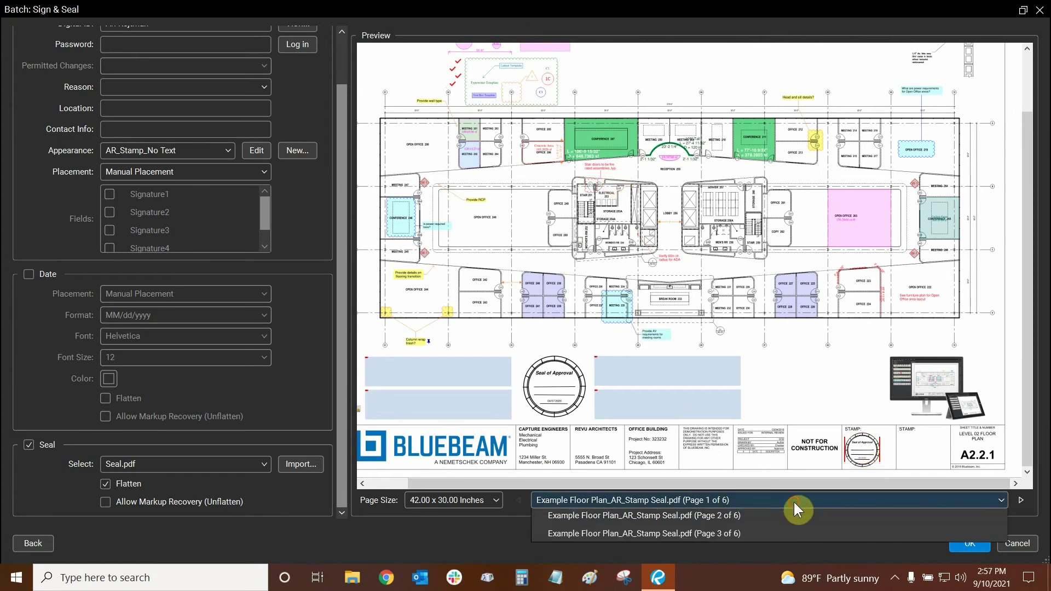
click(714, 535)
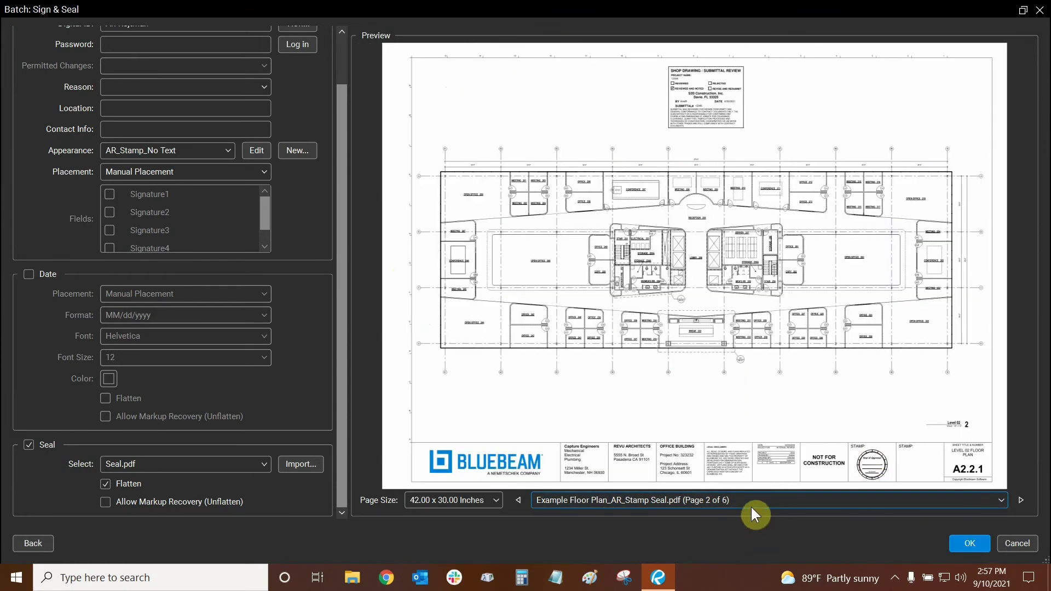
click(751, 503)
click(711, 553)
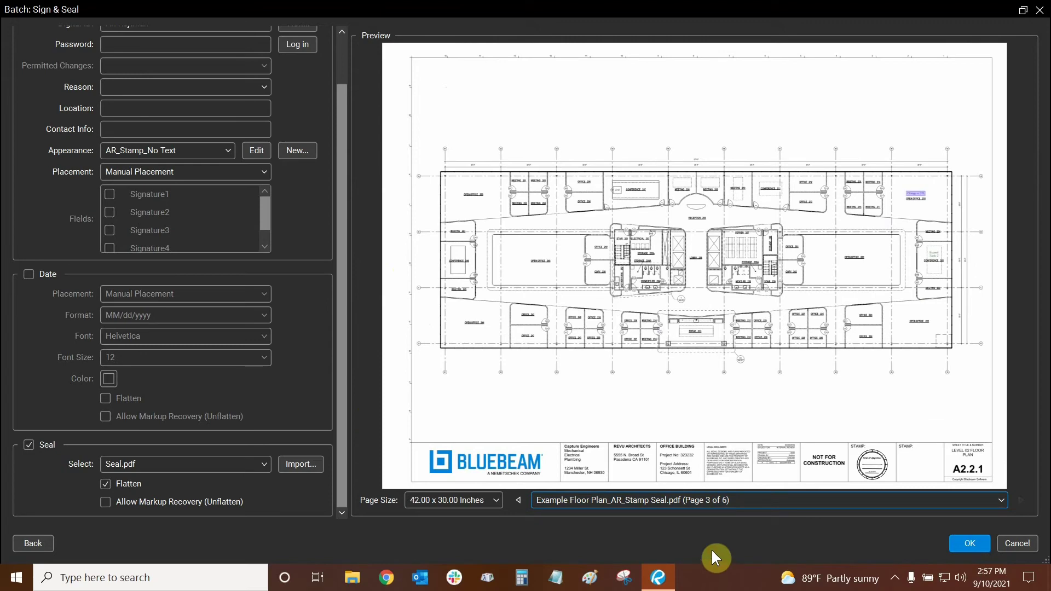
click(724, 502)
click(883, 389)
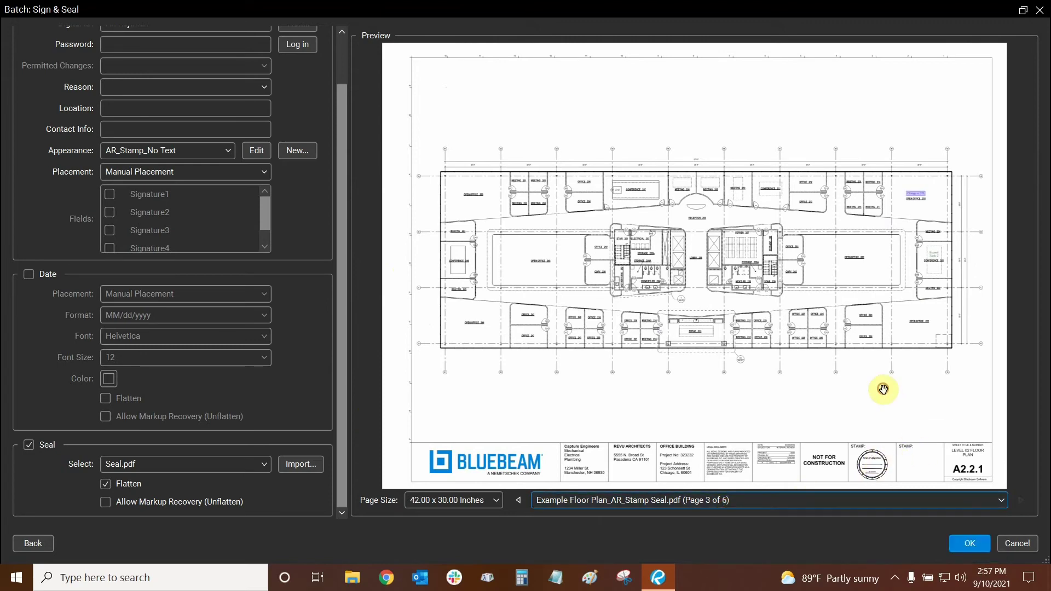
click(708, 499)
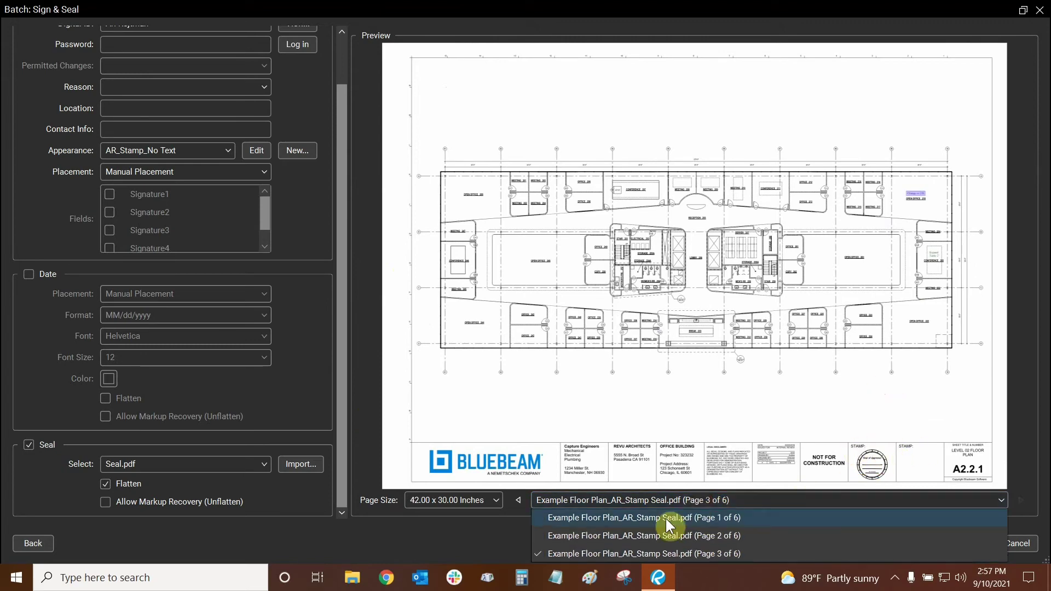
click(669, 519)
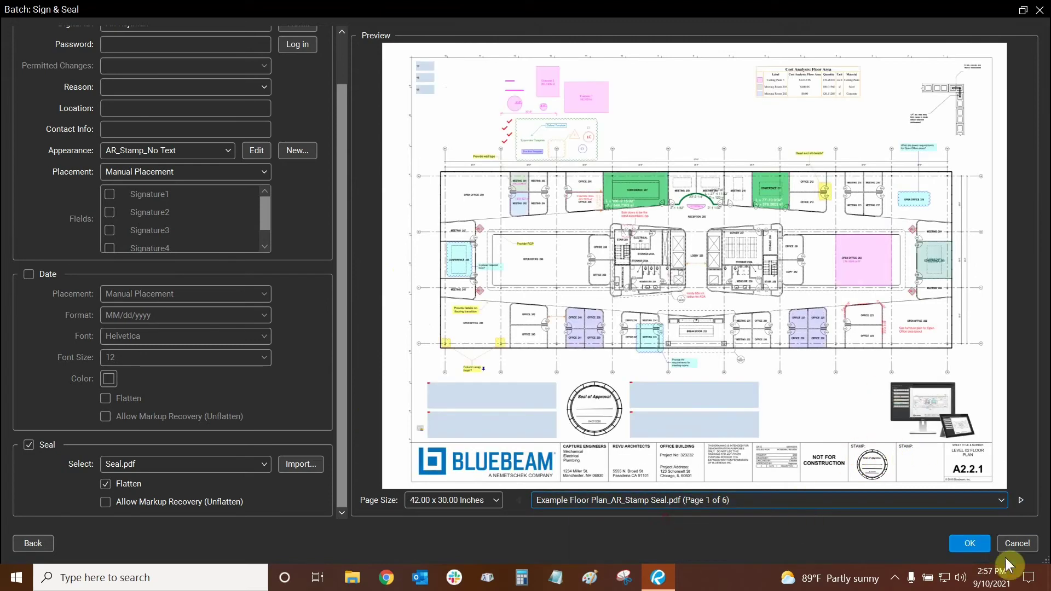
click(974, 546)
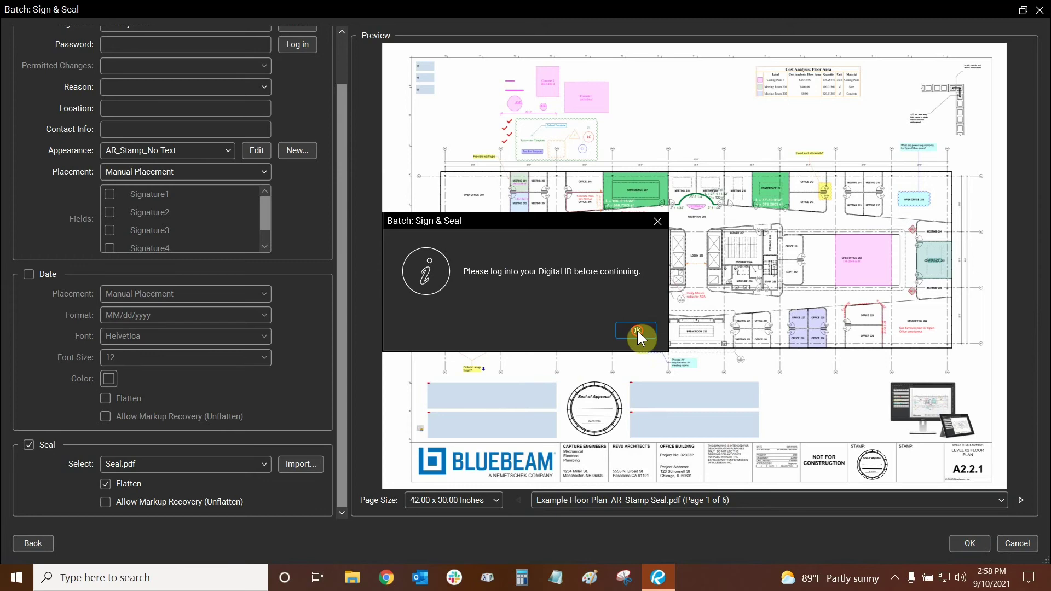
click(635, 332)
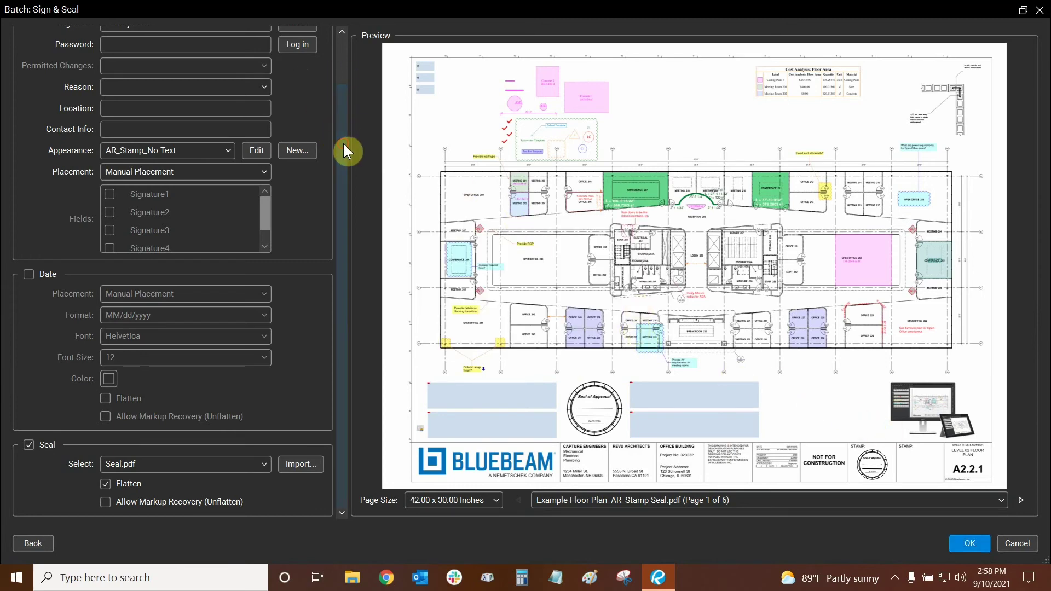
- Log into the digital ID with its password and batch sign and seal all three pages
drag(343, 142, 347, 52)
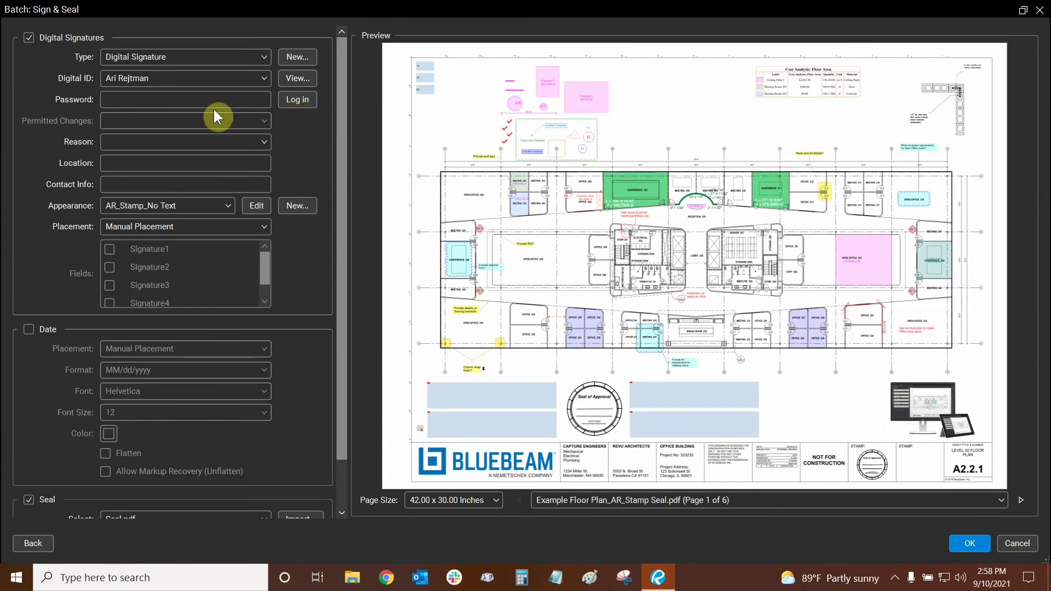
click(155, 104)
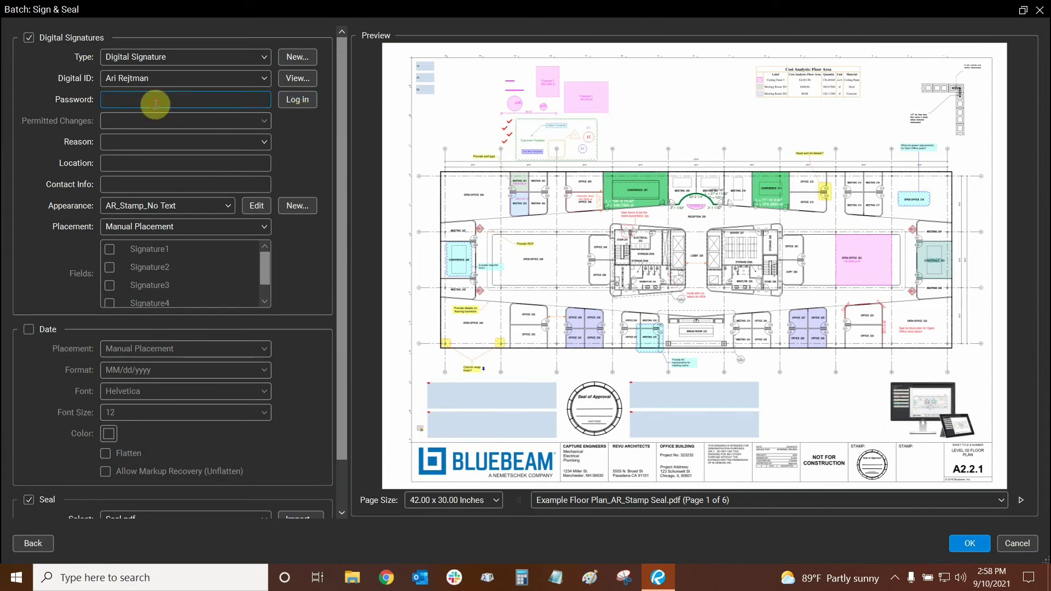
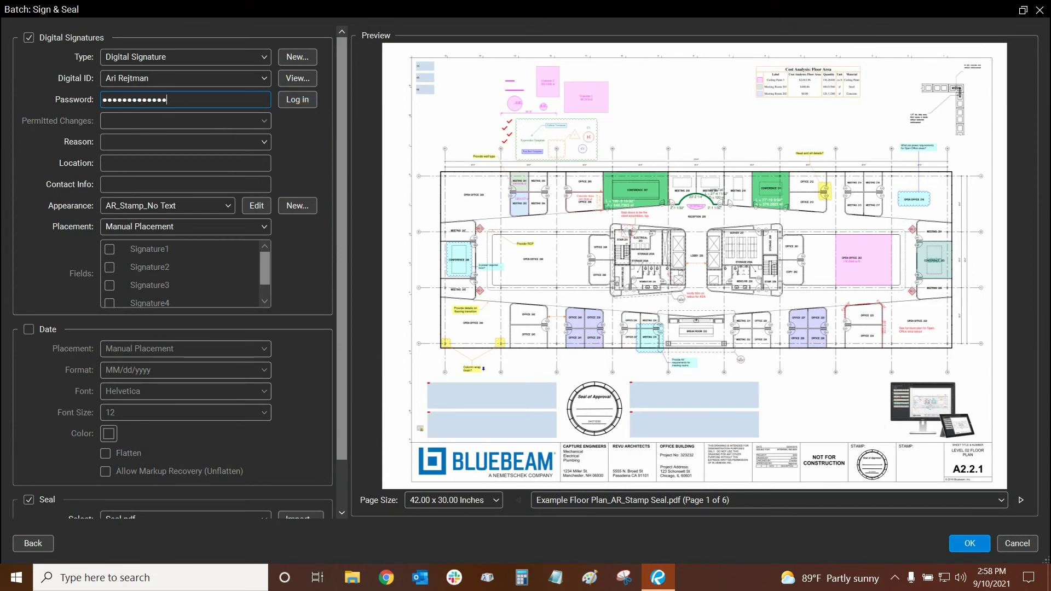
click(301, 99)
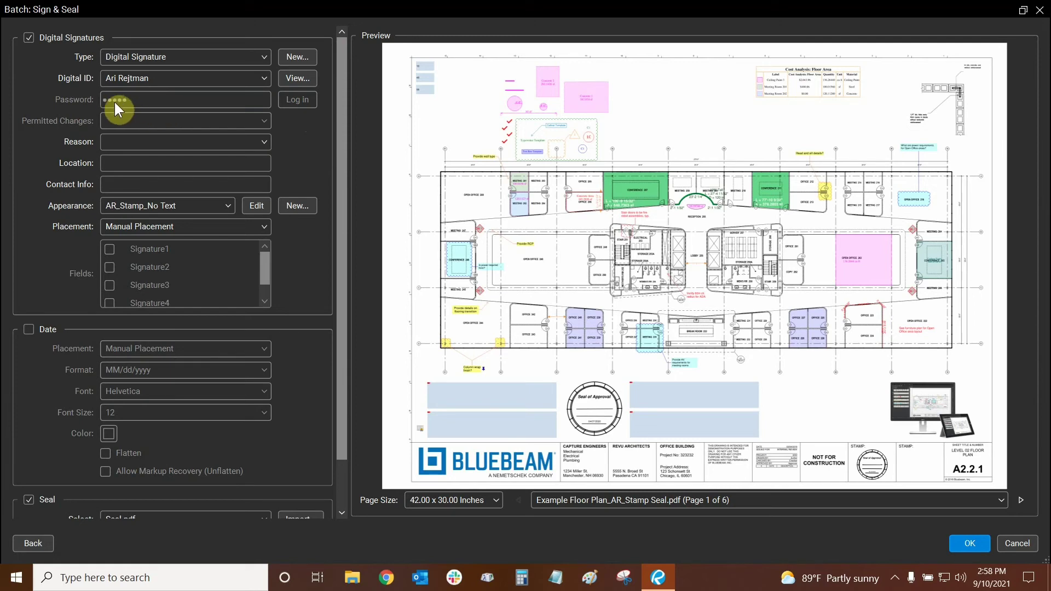
click(972, 550)
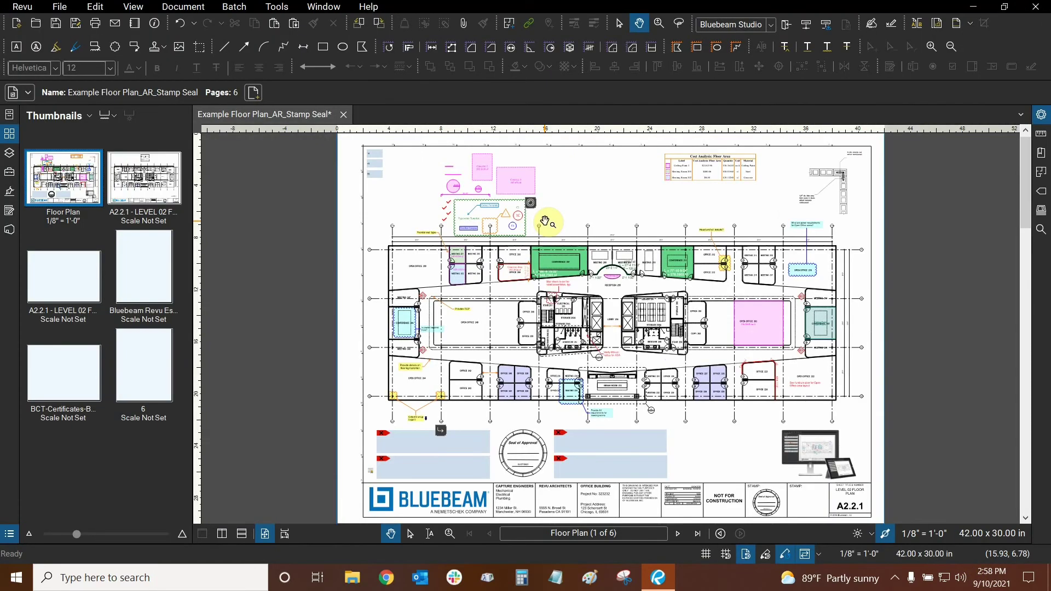
- Zoom to the seal in the STAMP box and validate its signature
scroll(651, 219, down, 3)
scroll(664, 339, up, 3)
mouse_move(619, 322)
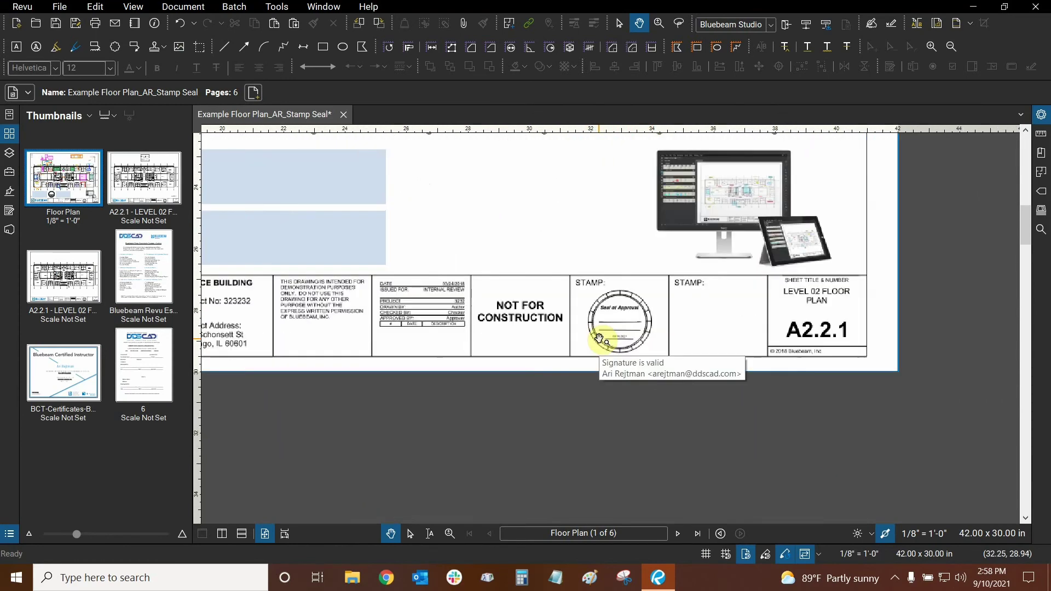
scroll(606, 336, up, 3)
scroll(622, 328, up, 2)
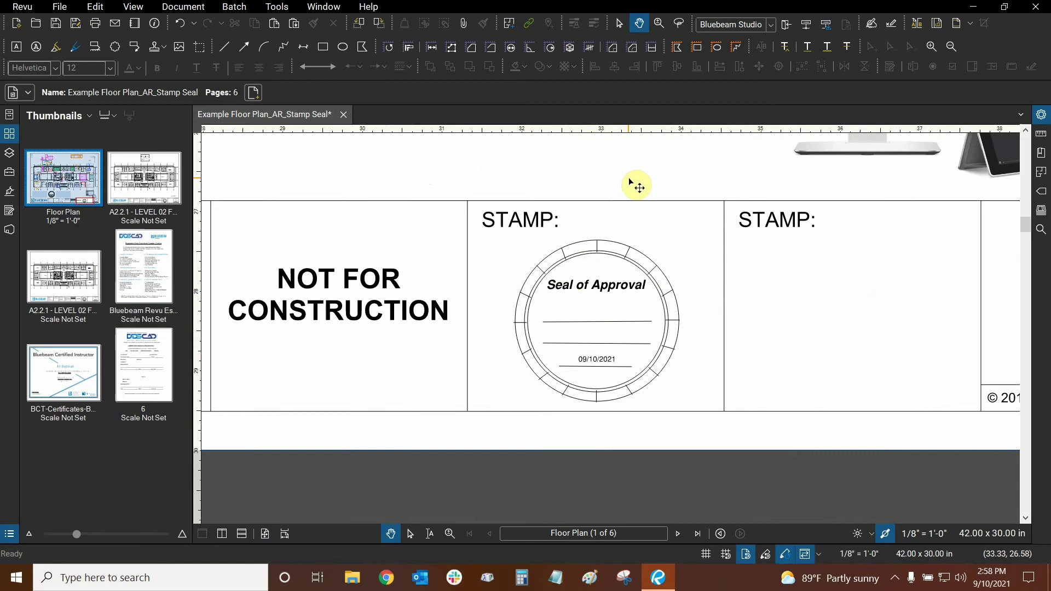
drag(629, 176, 591, 228)
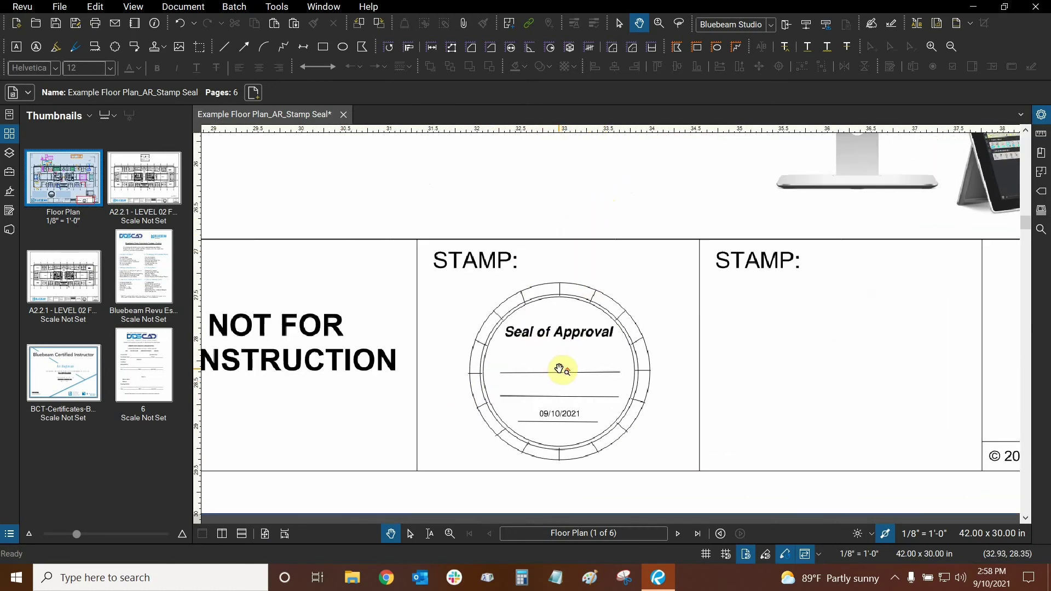
scroll(562, 370, up, 1)
click(553, 376)
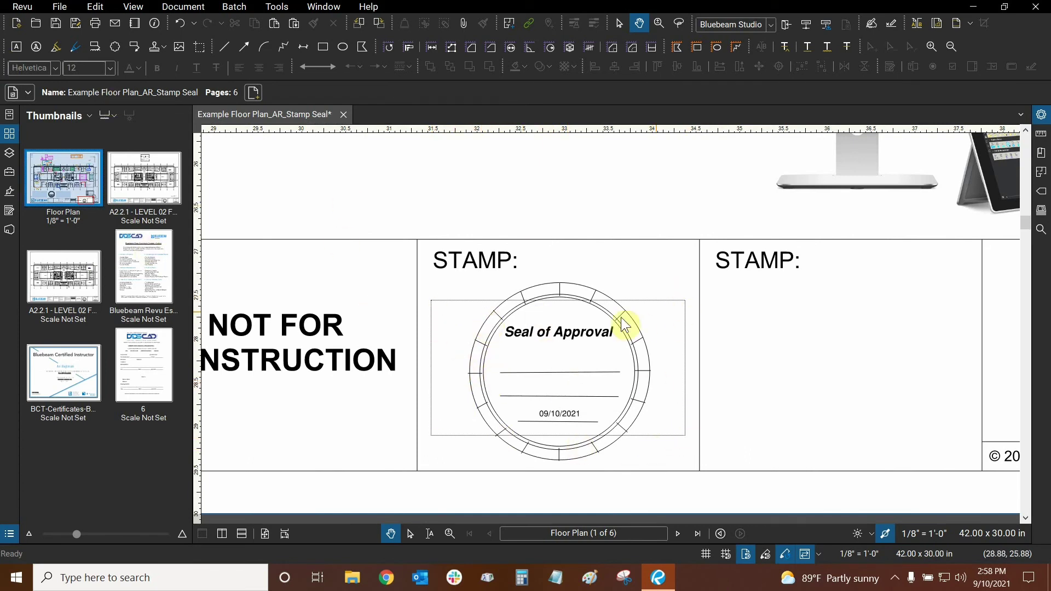
right_click(459, 344)
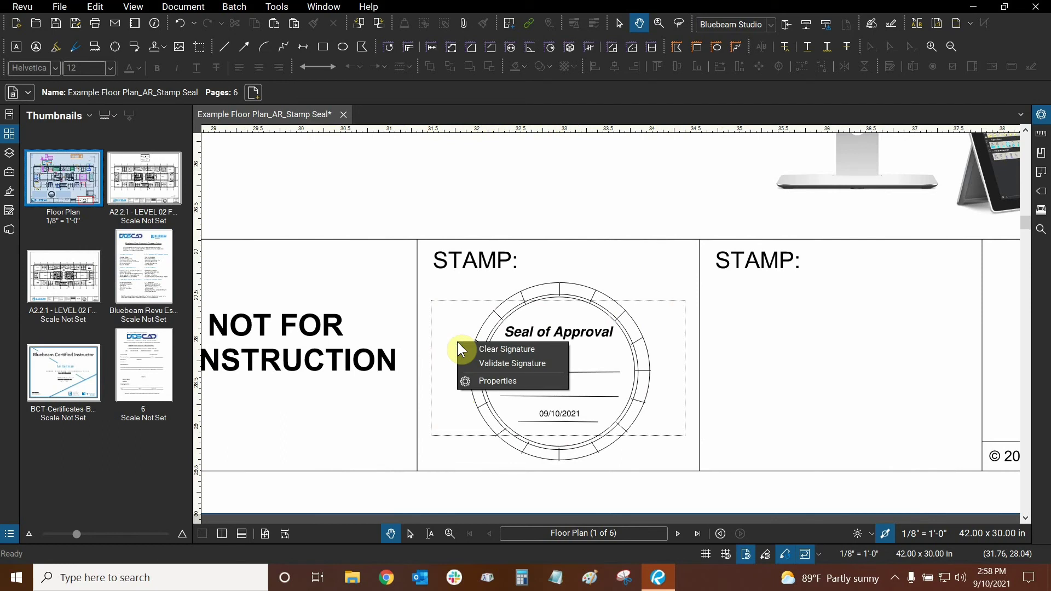
click(500, 368)
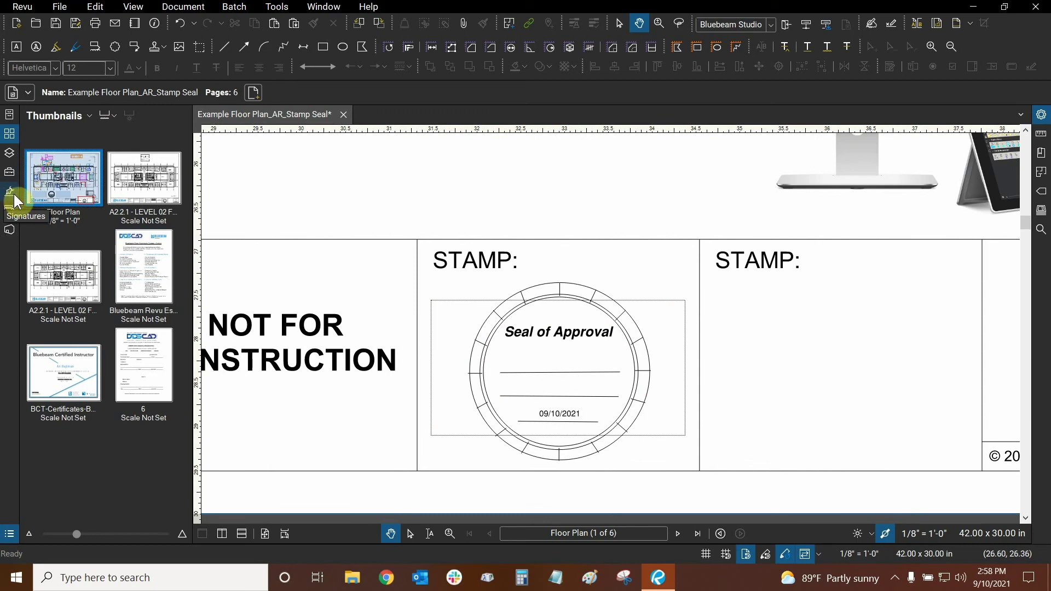
- Show the Signatures list and review the stamp signature's certificate details
click(11, 192)
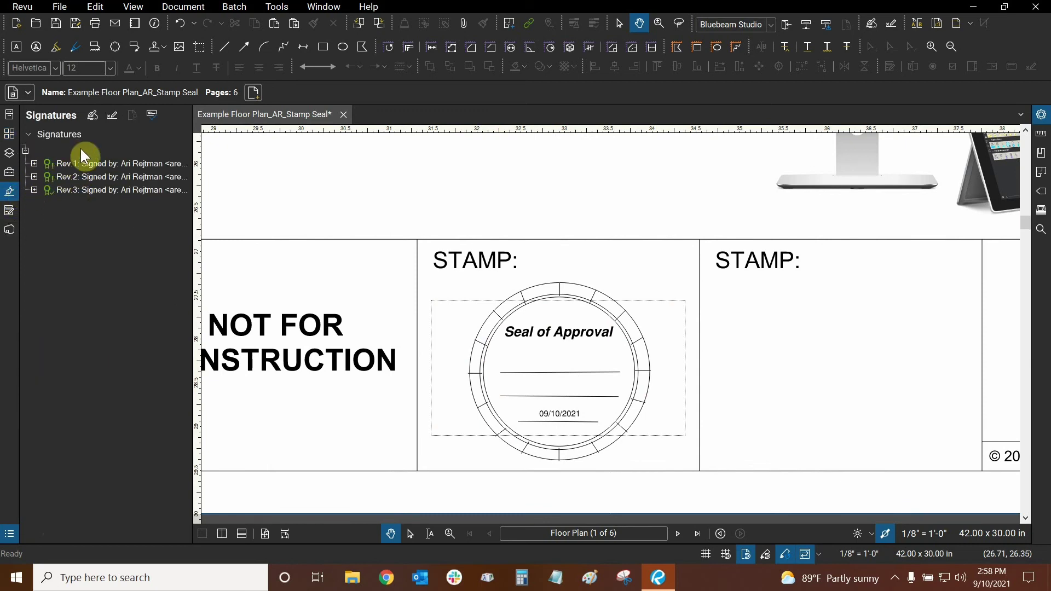
mouse_move(448, 343)
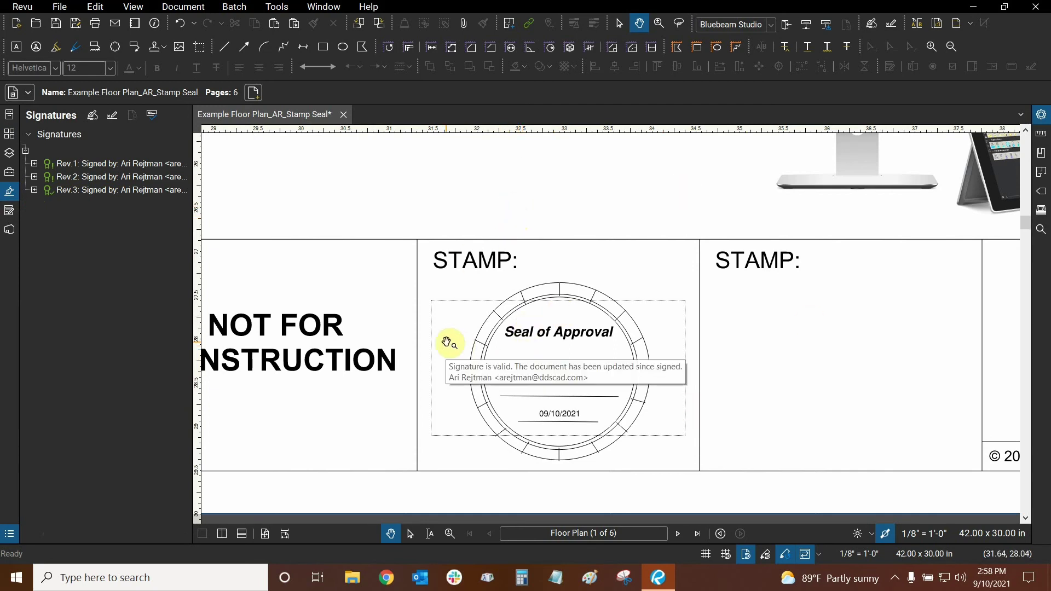
right_click(539, 346)
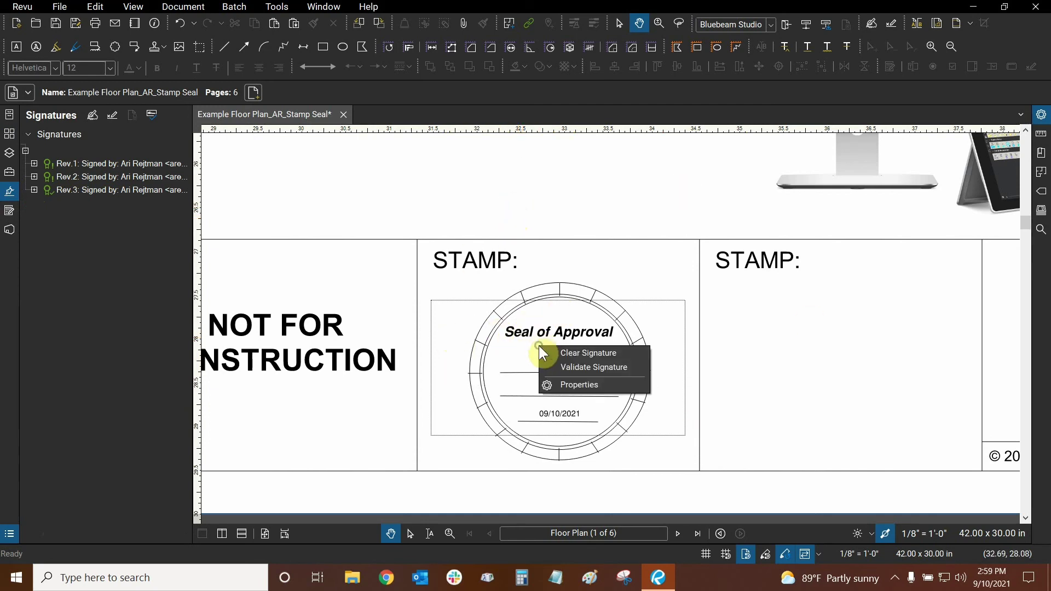
click(583, 386)
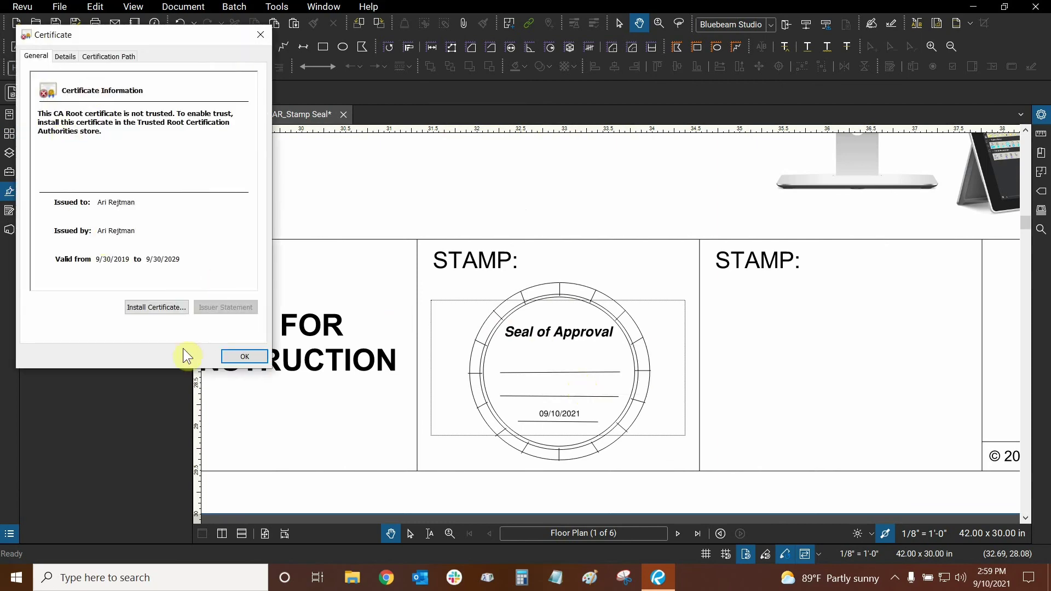
click(261, 34)
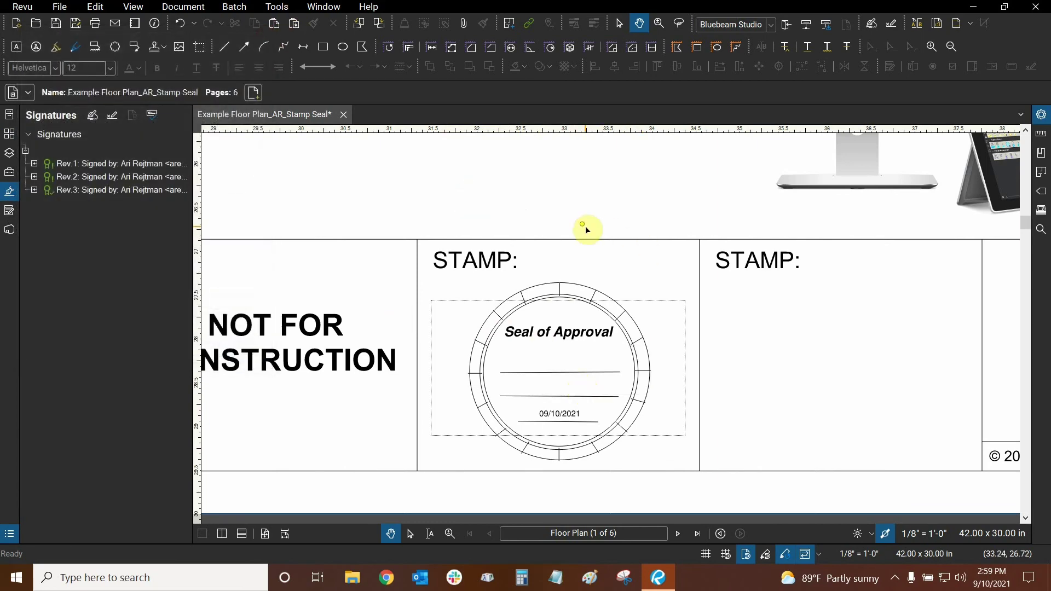
scroll(556, 192, down, 2)
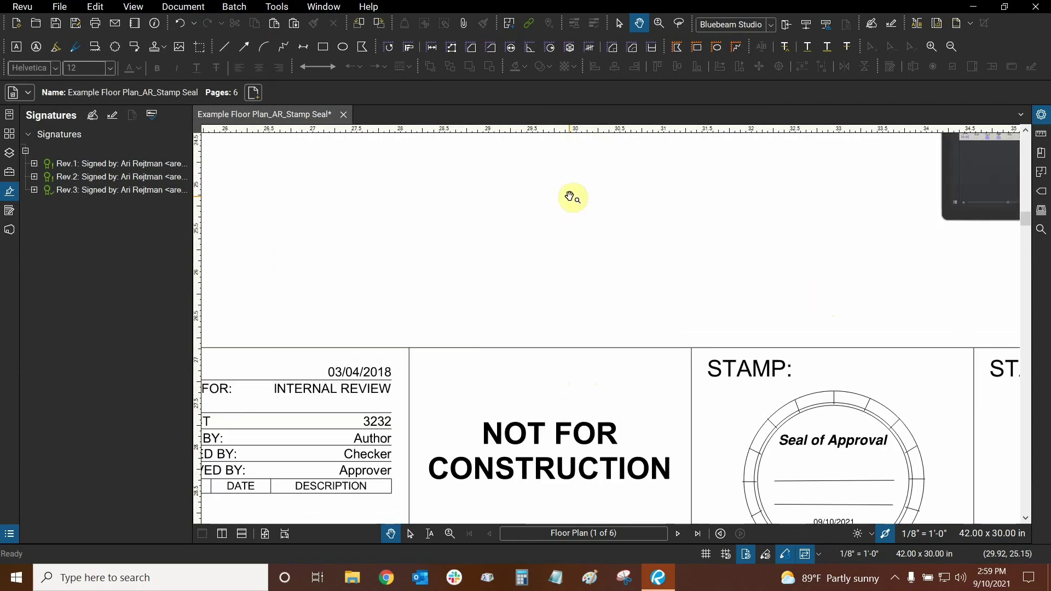
scroll(573, 197, down, 1)
scroll(573, 196, down, 1)
scroll(555, 176, down, 1)
scroll(671, 282, down, 1)
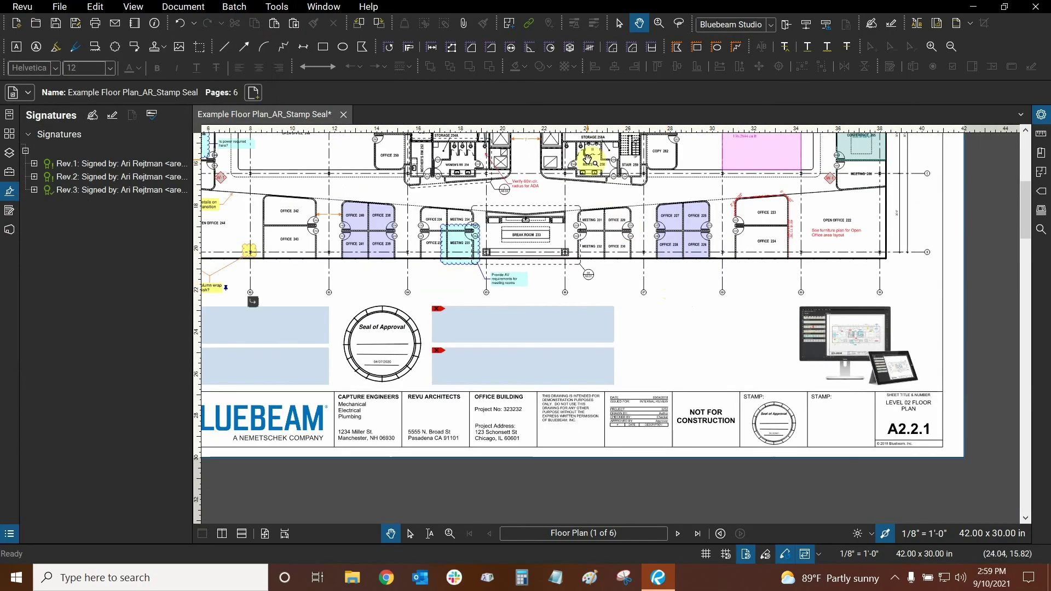
scroll(604, 268, up, 2)
scroll(604, 268, down, 1)
scroll(607, 252, down, 1)
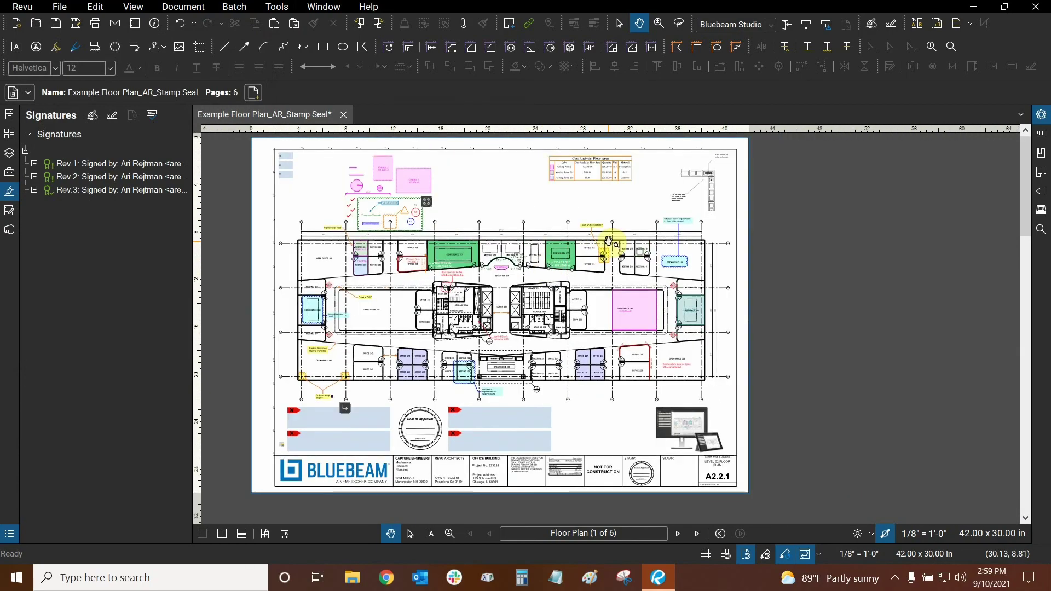
scroll(609, 241, up, 1)
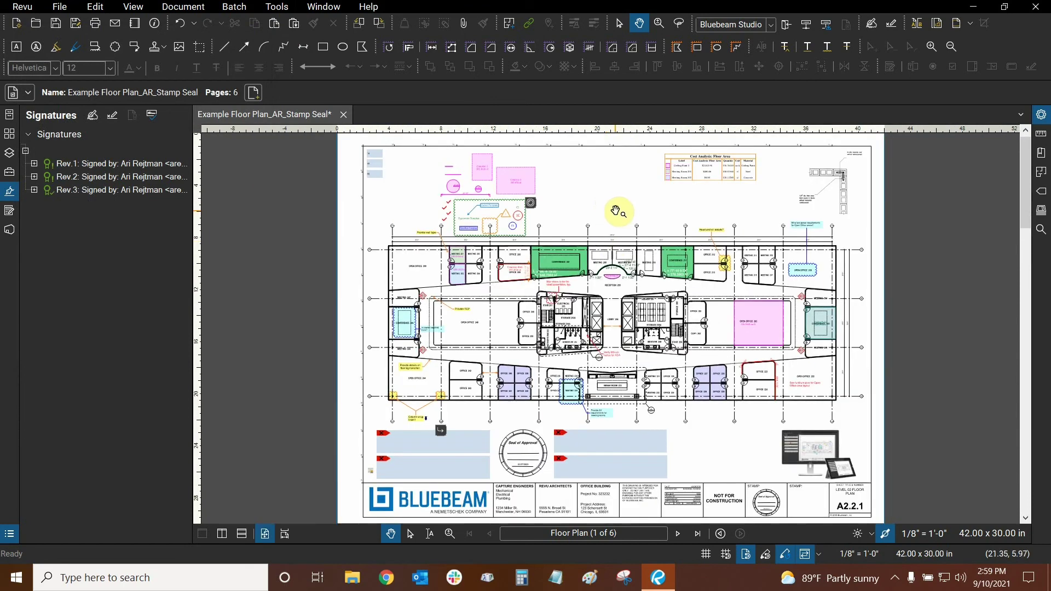